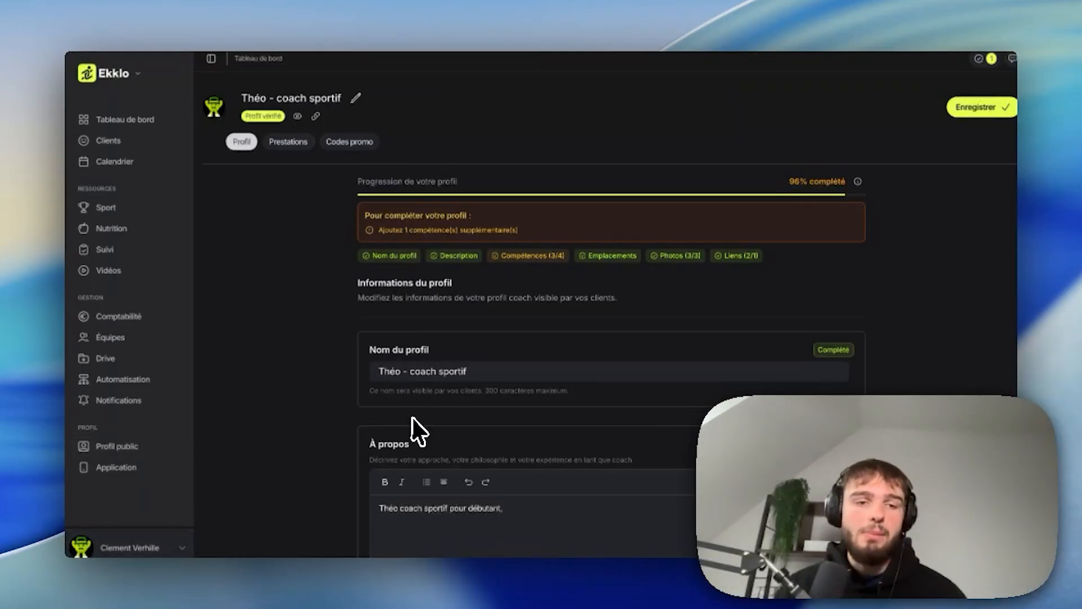
Extend the profile's "À propos" description with "j'aide les personnes à perdre du poids"
scroll(482, 388, "down", 3)
left_click(408, 239)
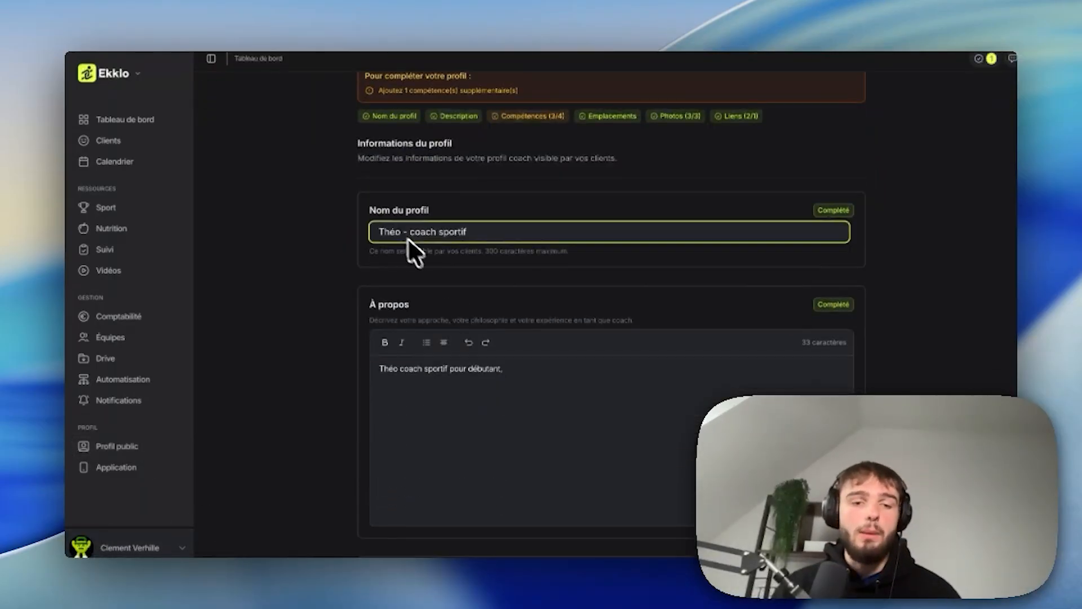
left_click(495, 235)
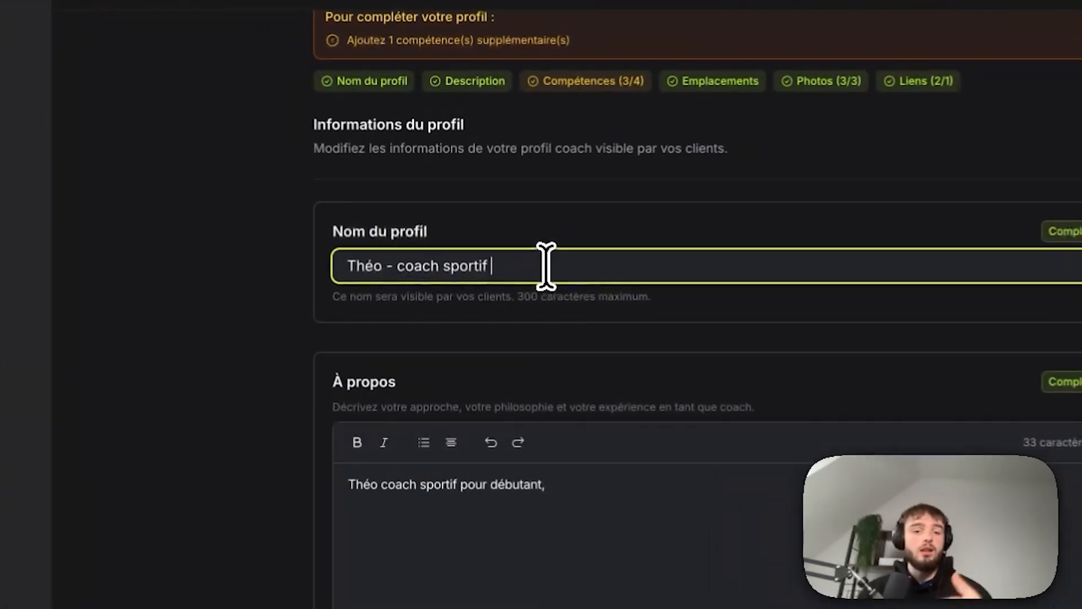
scroll(549, 316, "down", 3)
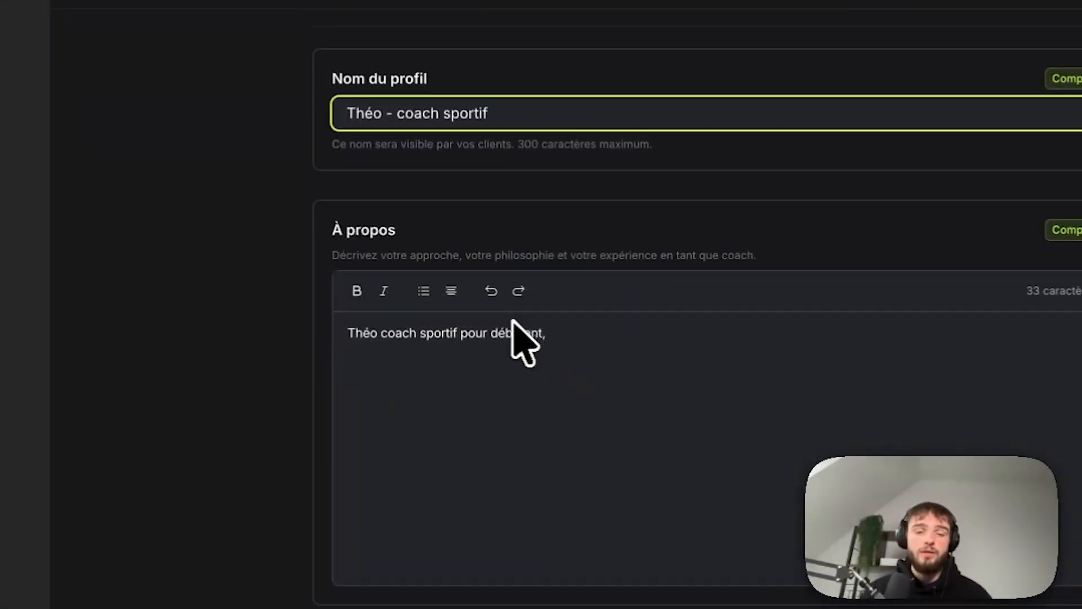
left_click(467, 308)
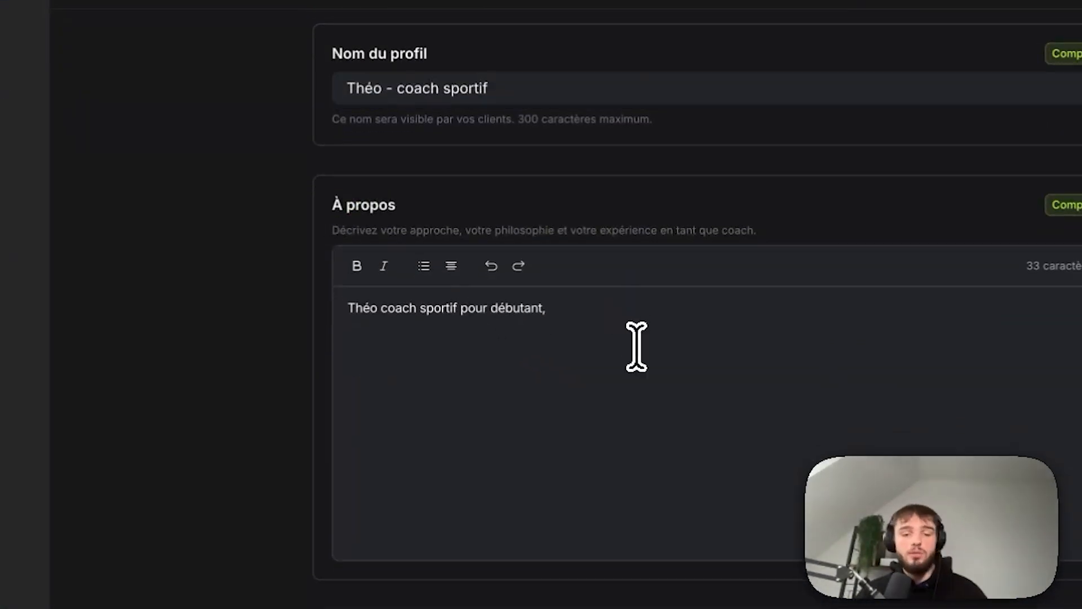
left_click(615, 319)
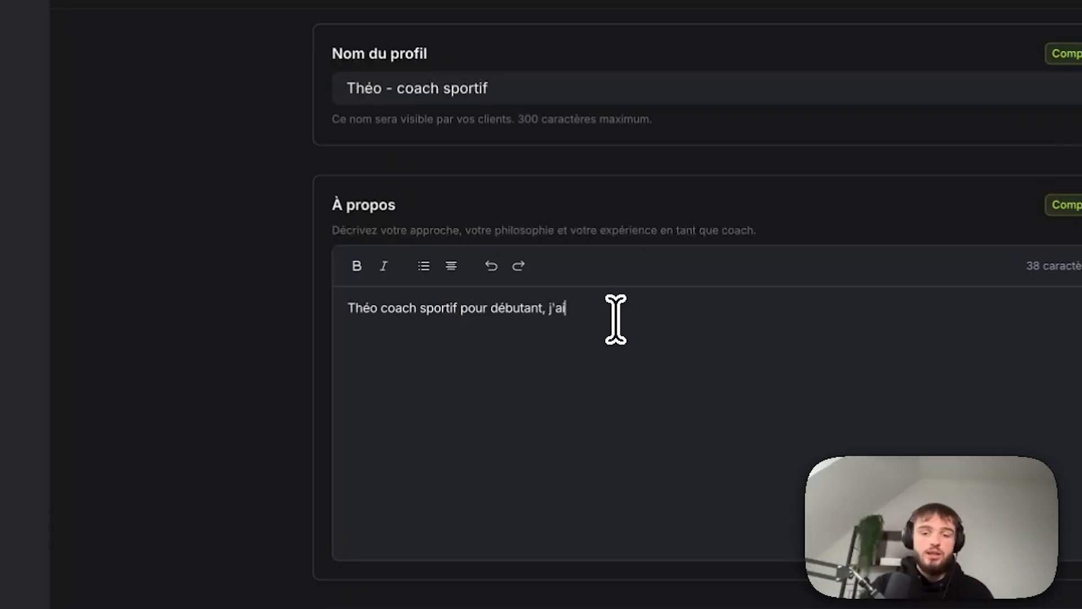
type("j'aide les")
type(" personnes à perdre d")
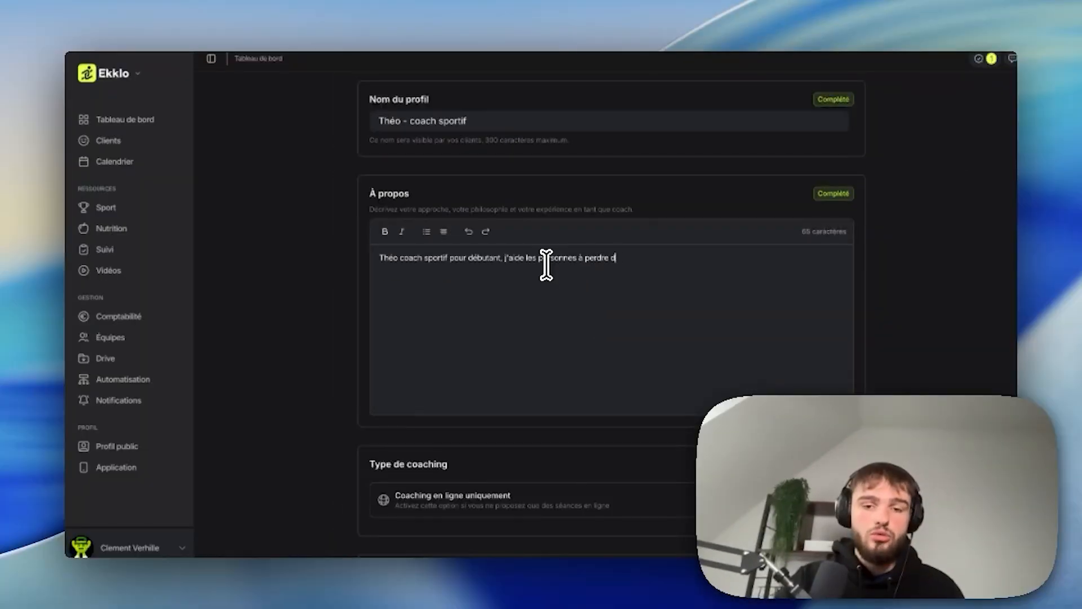
type("u")
Switch the "Coaching en ligne uniquement" option on and back off for the coaching type
scroll(546, 265, "down", 4)
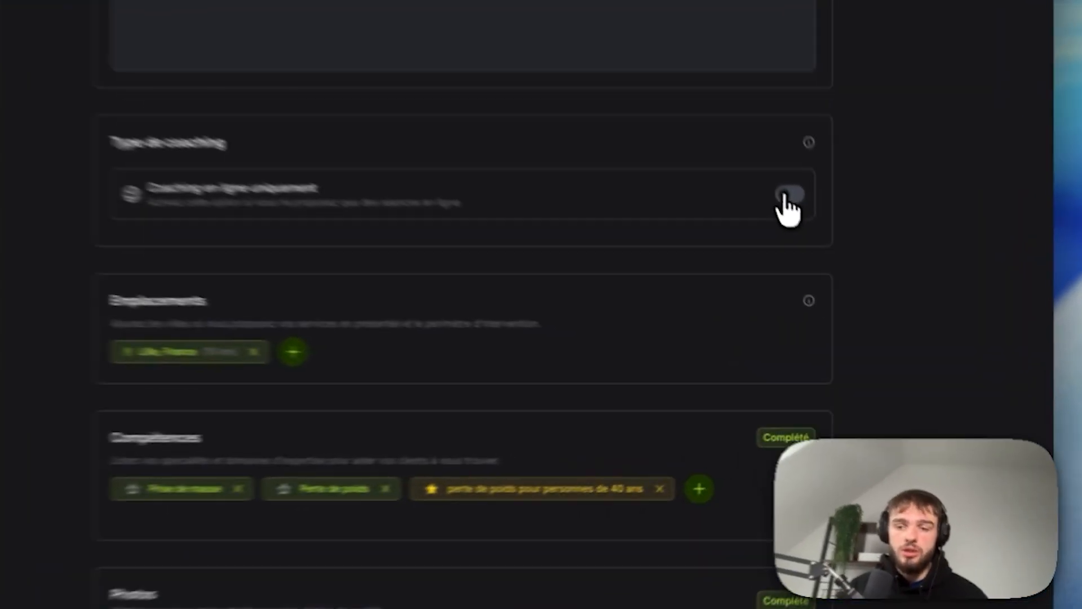
left_click(834, 263)
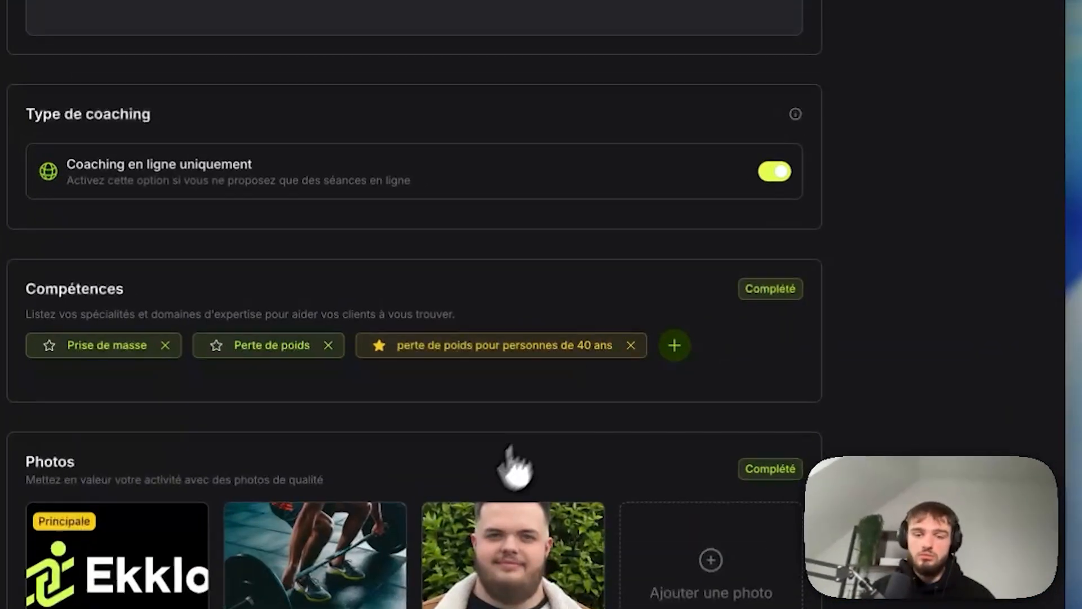
left_click(475, 346)
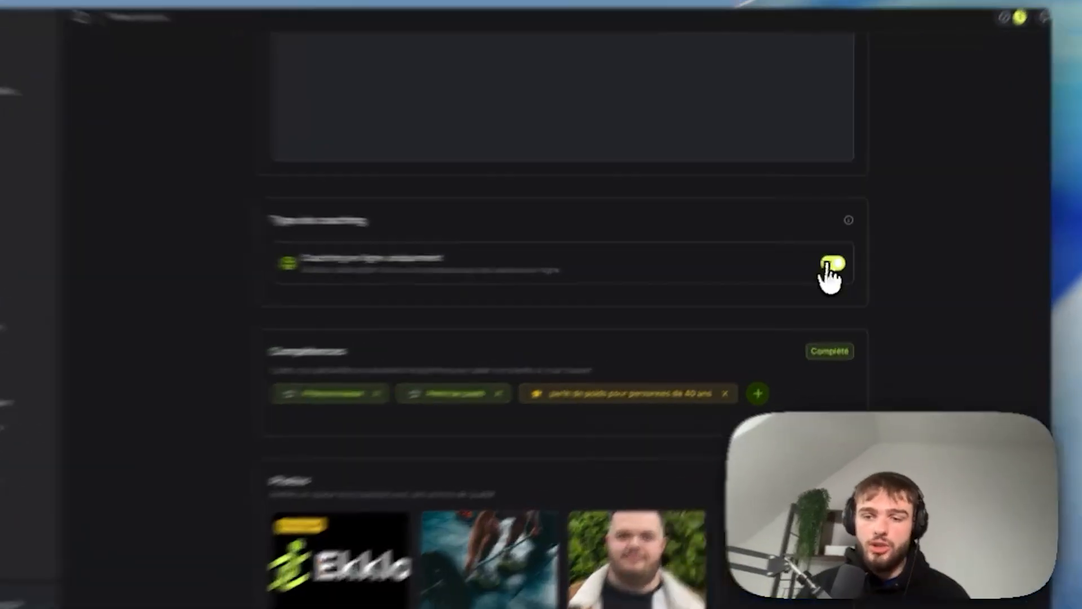
left_click(836, 263)
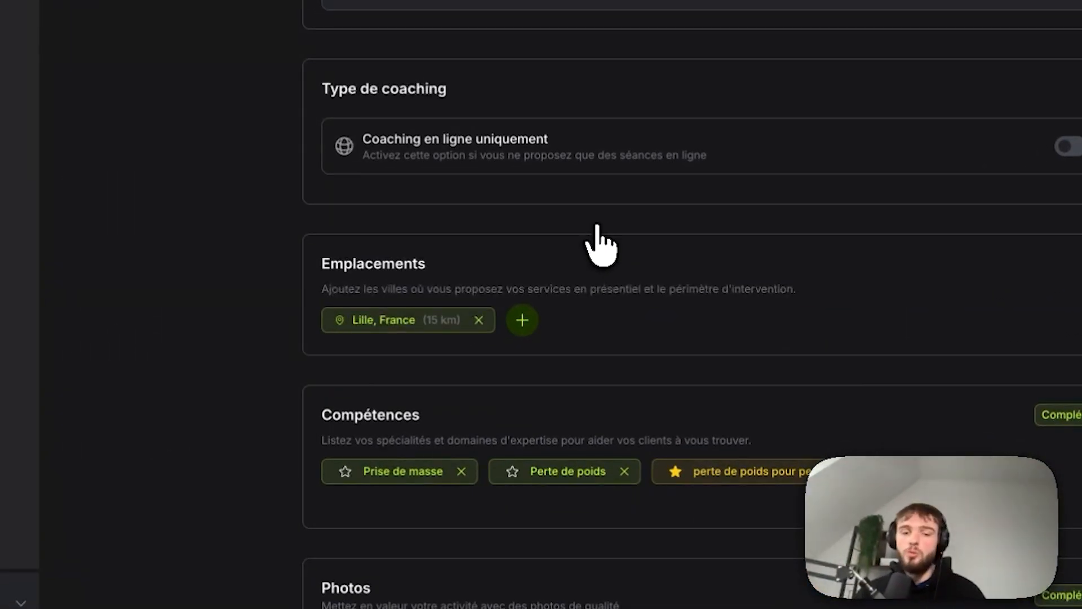
Add "Paris, France" as a new coaching location with a 15 km perimeter
double_click(403, 263)
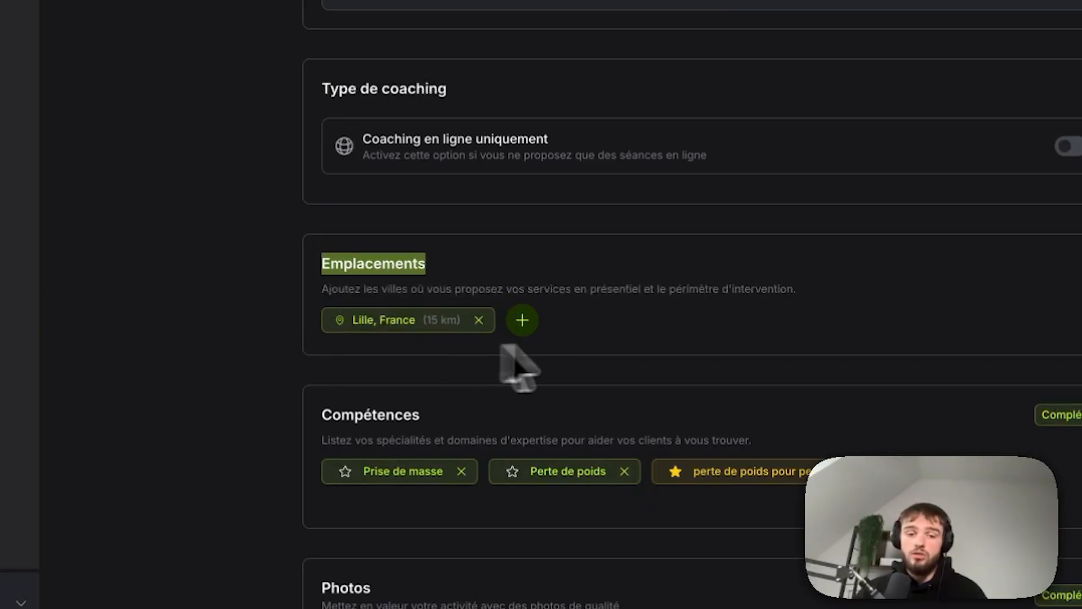
left_click(522, 319)
type("pa")
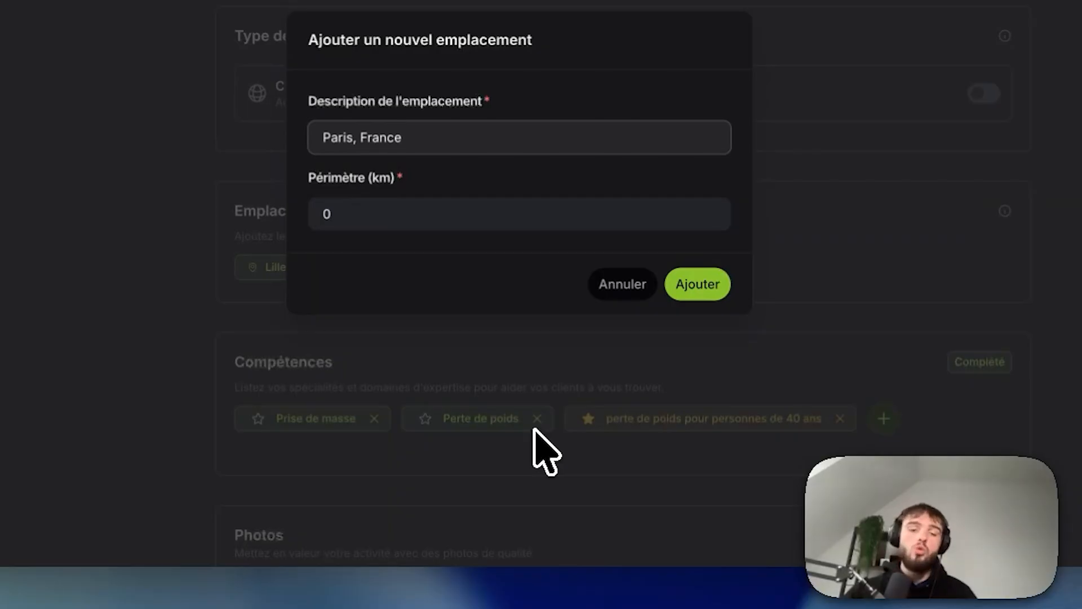
left_click(375, 214)
key("BackSpace")
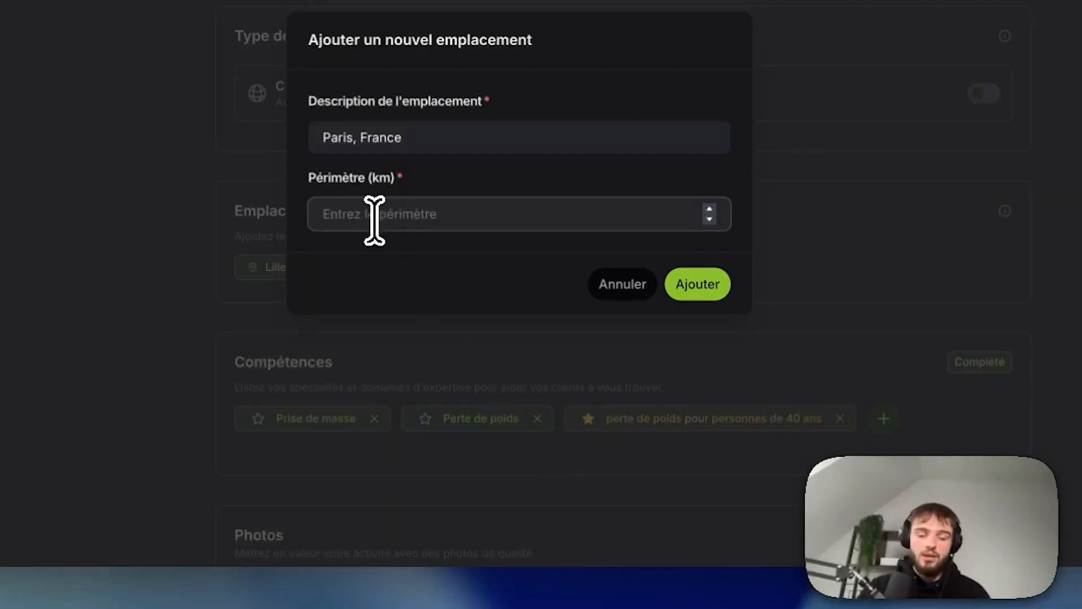
type("15")
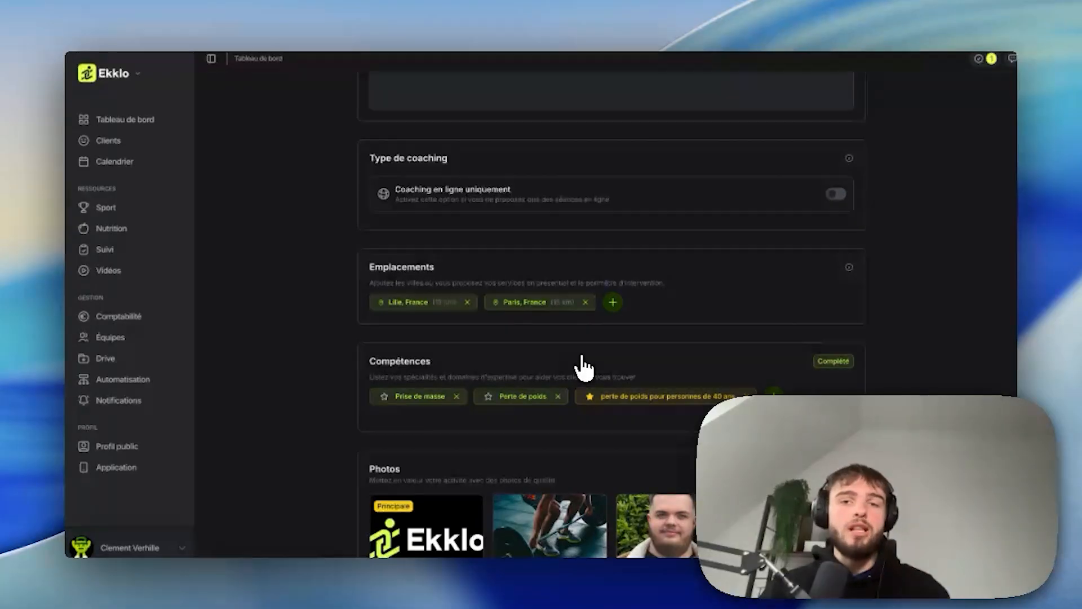
Examine the skills listed on the profile, comparing the general ones with the starred main skill
scroll(516, 366, "down", 1)
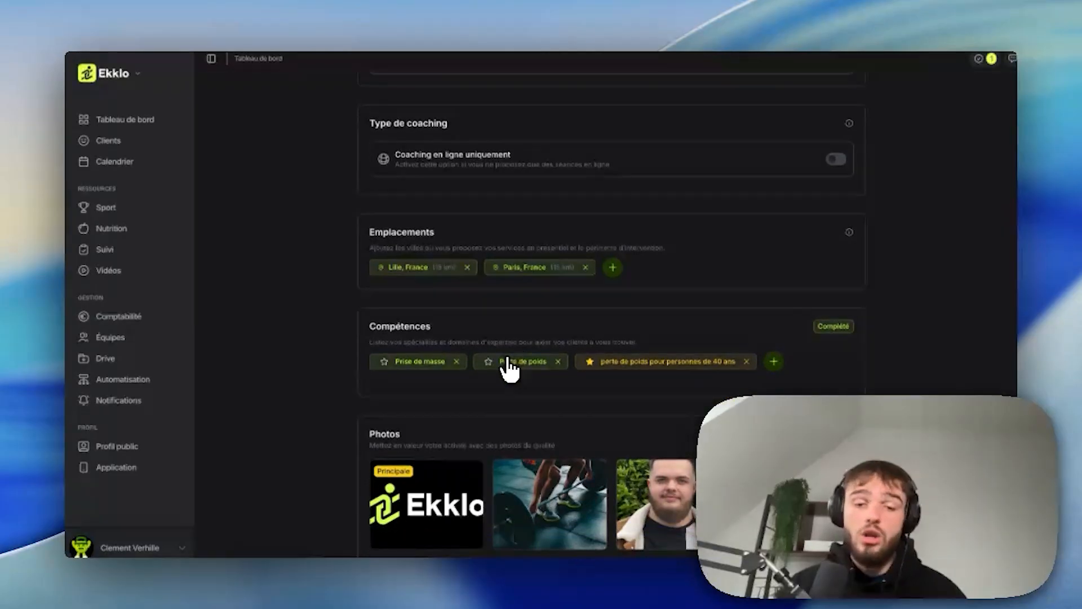
left_click(510, 367)
scroll(509, 369, "down", 2)
scroll(506, 368, "up", 1)
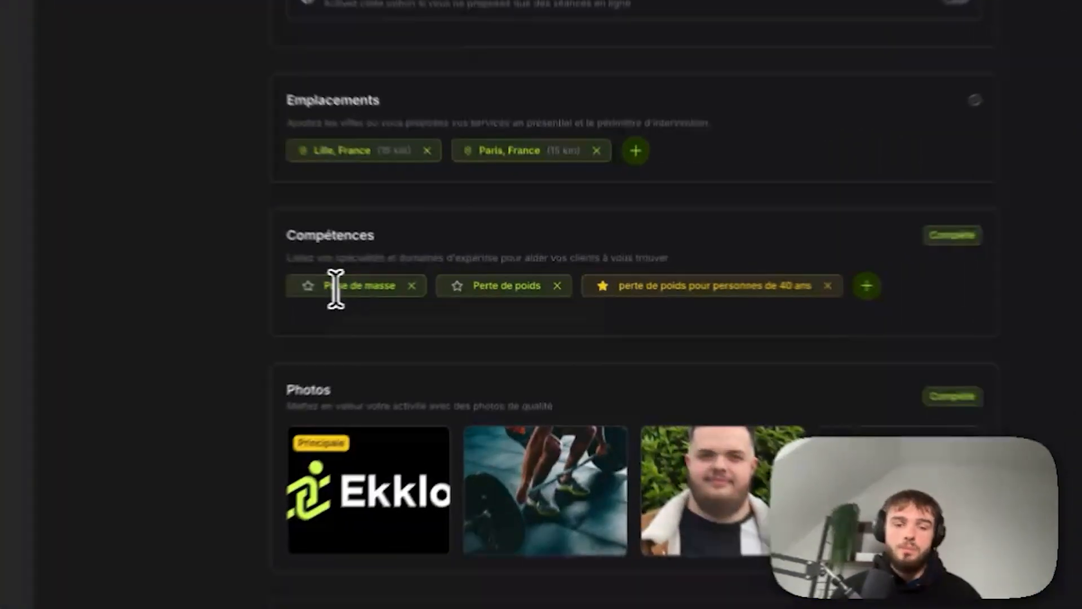
left_click_drag(401, 284, 526, 285)
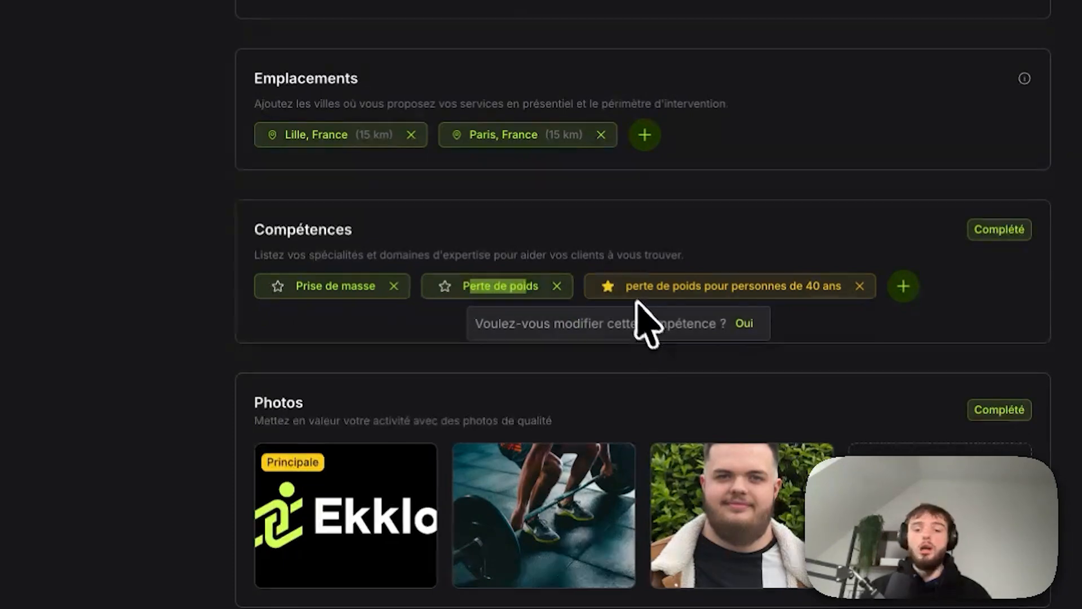
left_click(626, 285)
left_click_drag(626, 285, 759, 285)
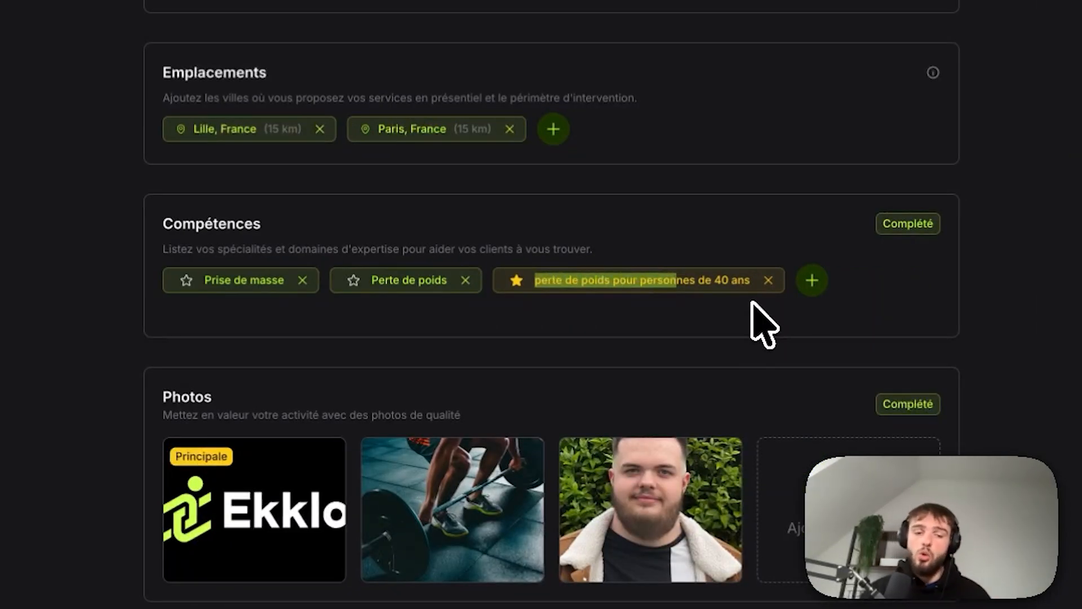
left_click(811, 280)
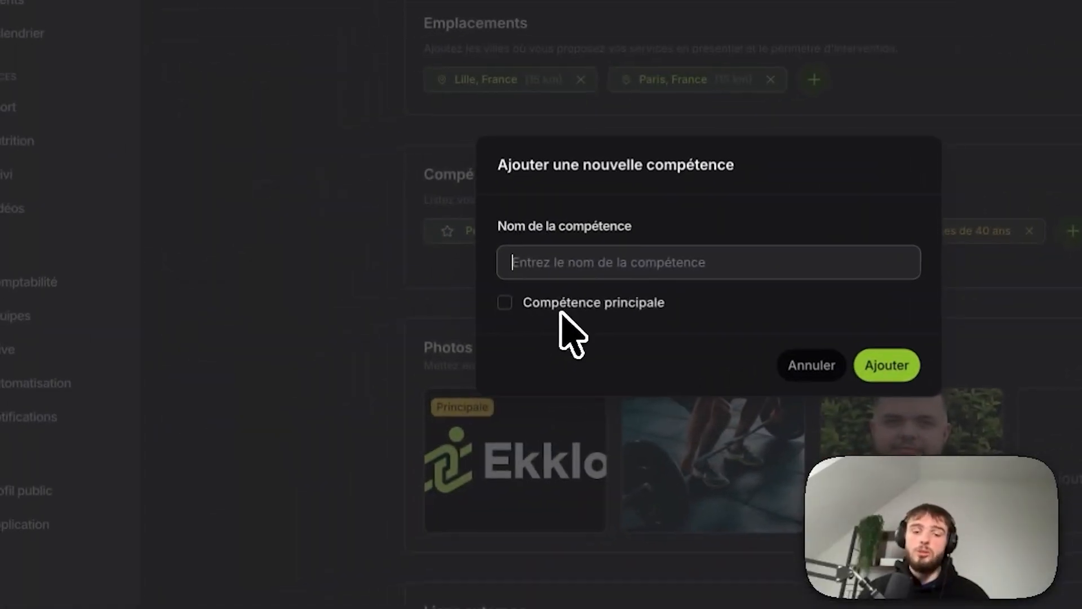
left_click(241, 357)
left_click(505, 305)
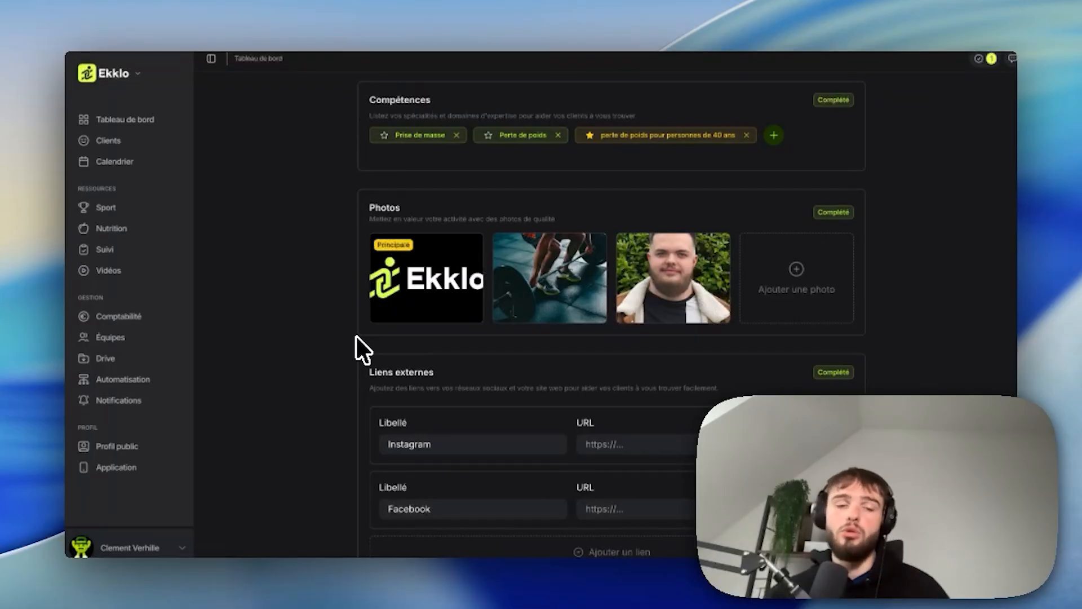
Start a new offering in the profile's Prestations section and name it "Programme coaching étudiant"
scroll(372, 355, "down", 2)
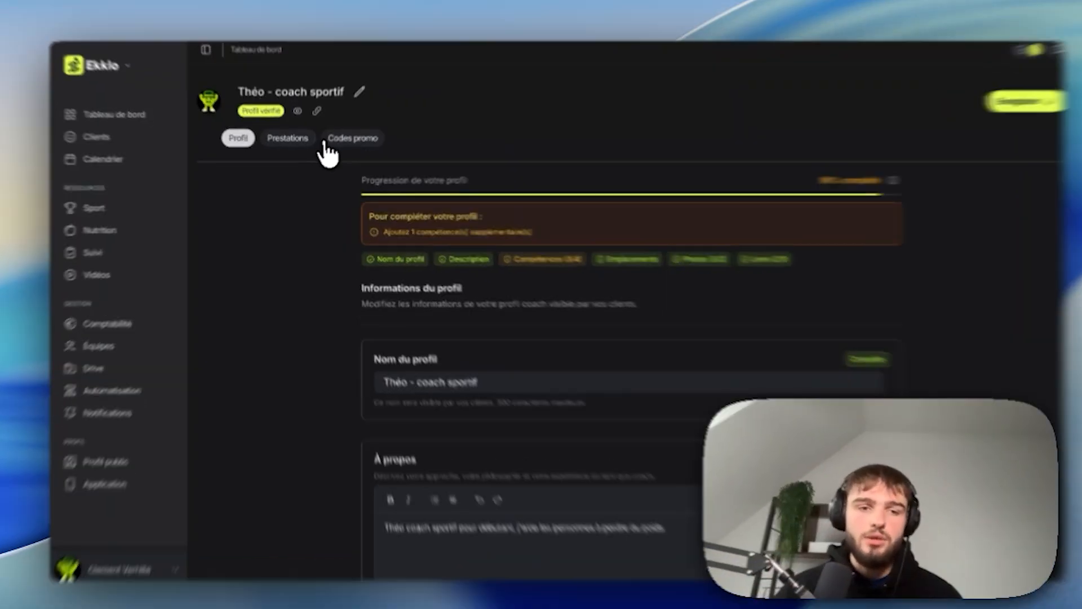
left_click(304, 141)
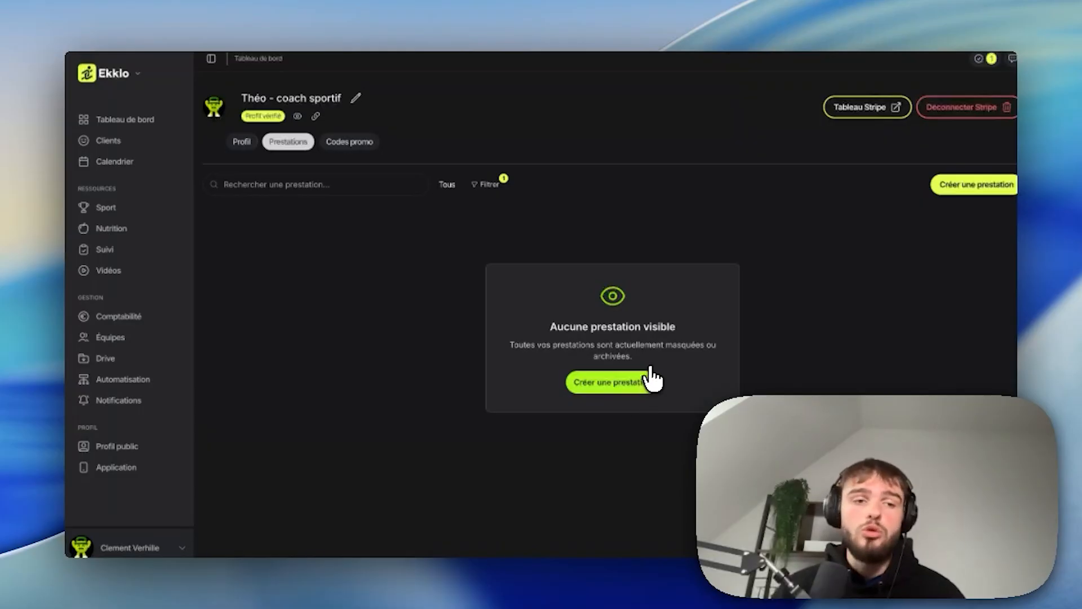
left_click(939, 186)
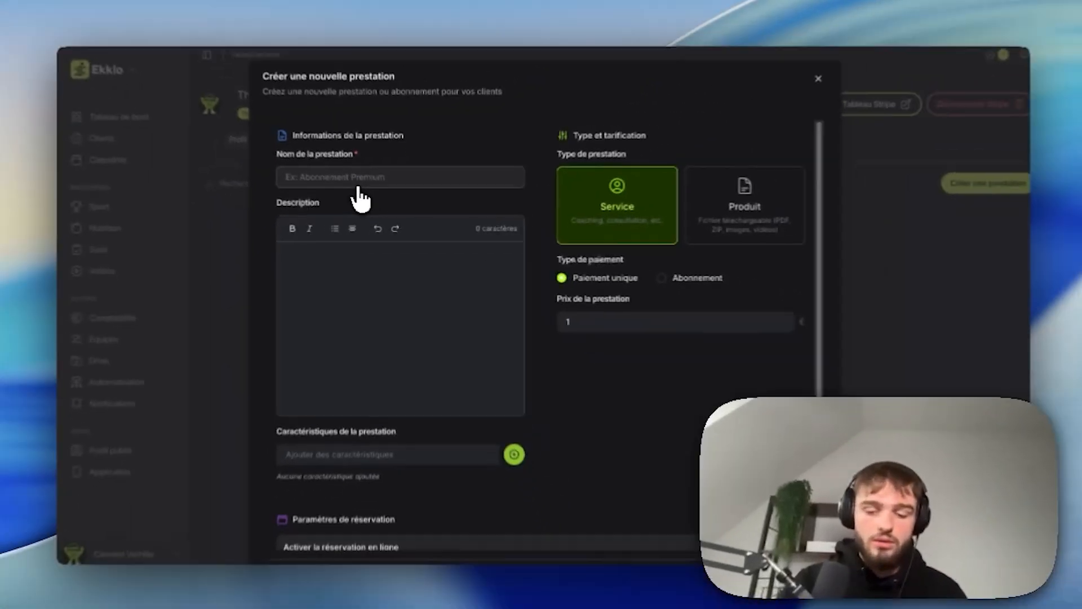
type("Programme coaching é")
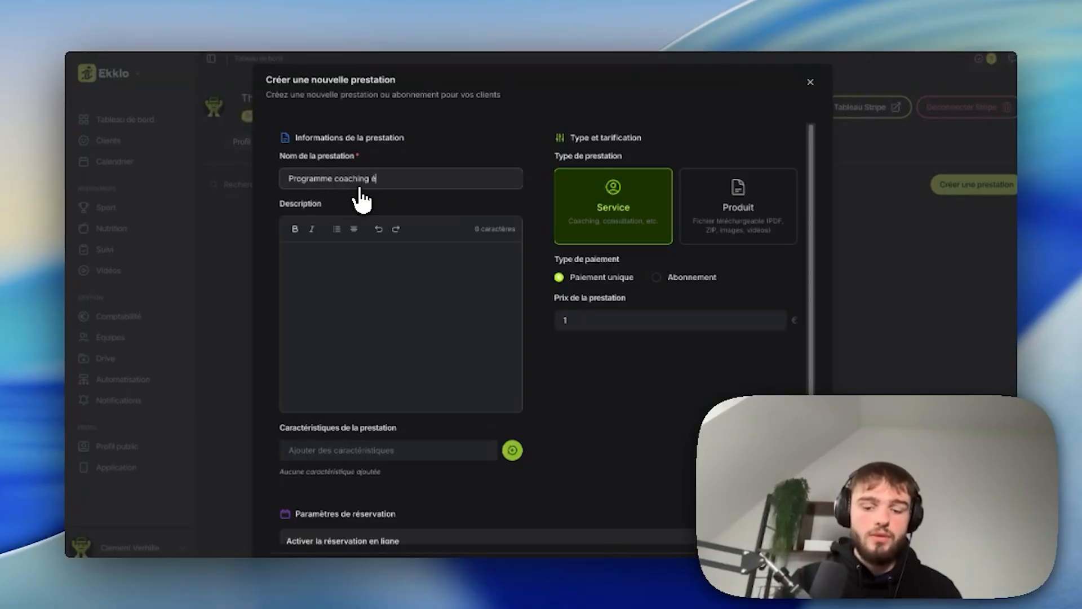
type("tudiant")
Add "Acces à l'application" and "programme sportif" as characteristics of the offering
left_click(323, 280)
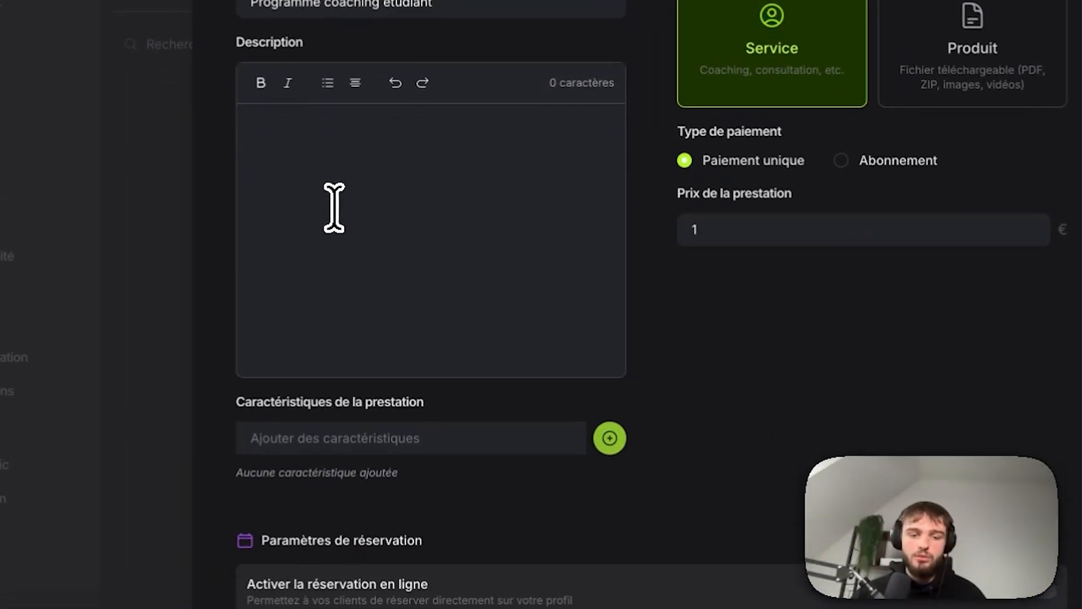
scroll(334, 207, "down", 3)
left_click(342, 278)
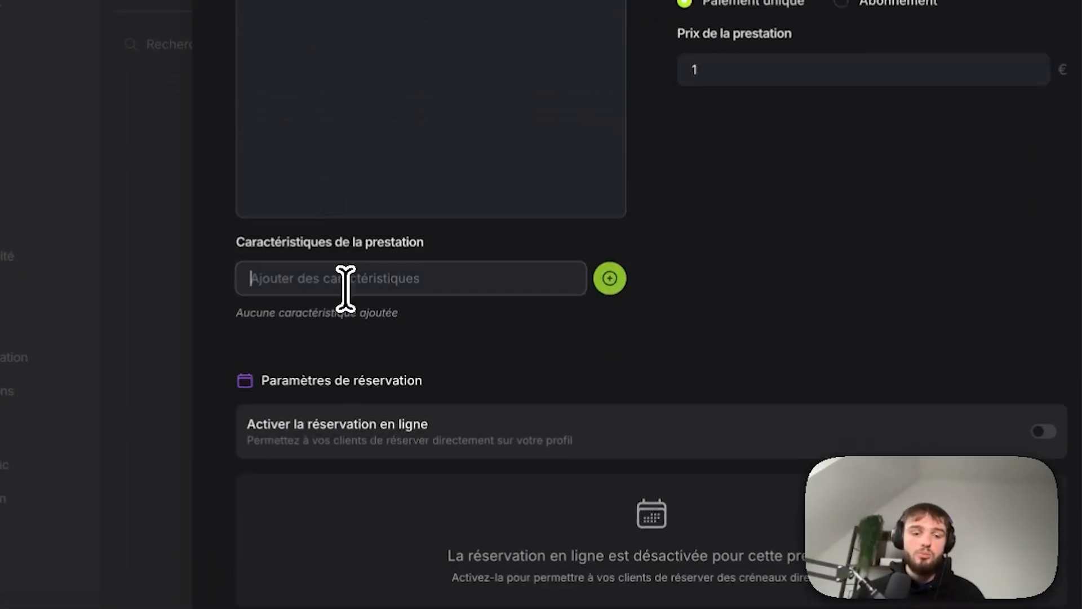
type("Acces à l'appli")
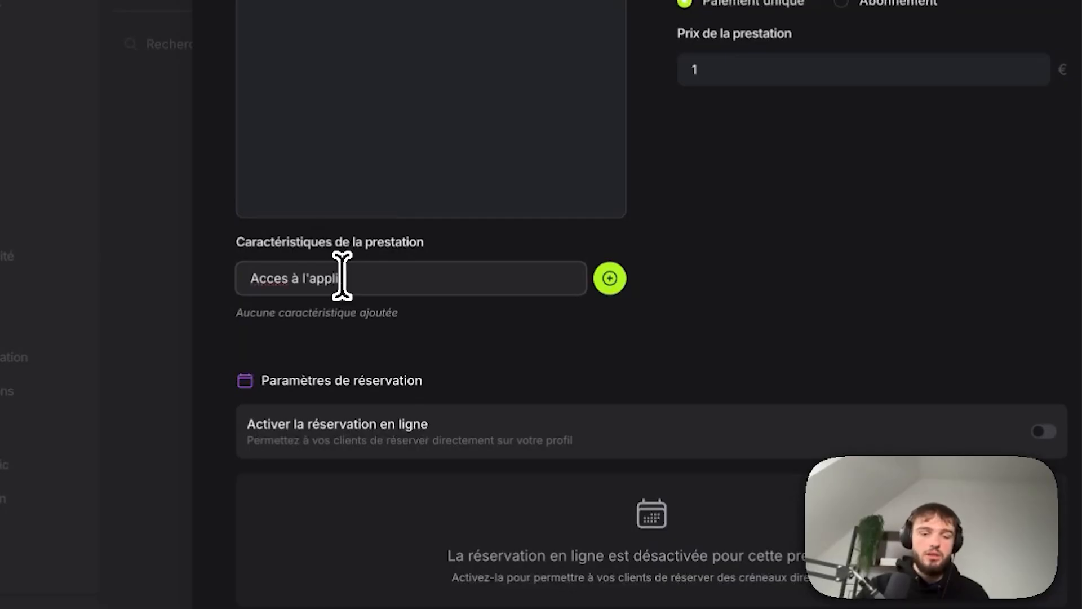
type("cation")
key("Return")
type("programme")
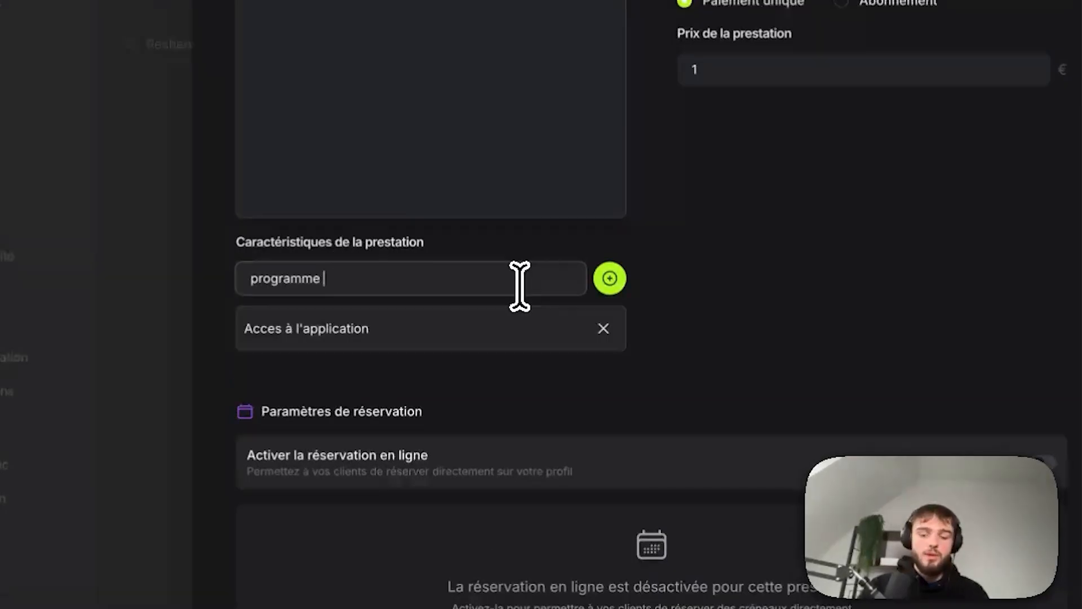
type(" sporti")
type("f")
key("Return")
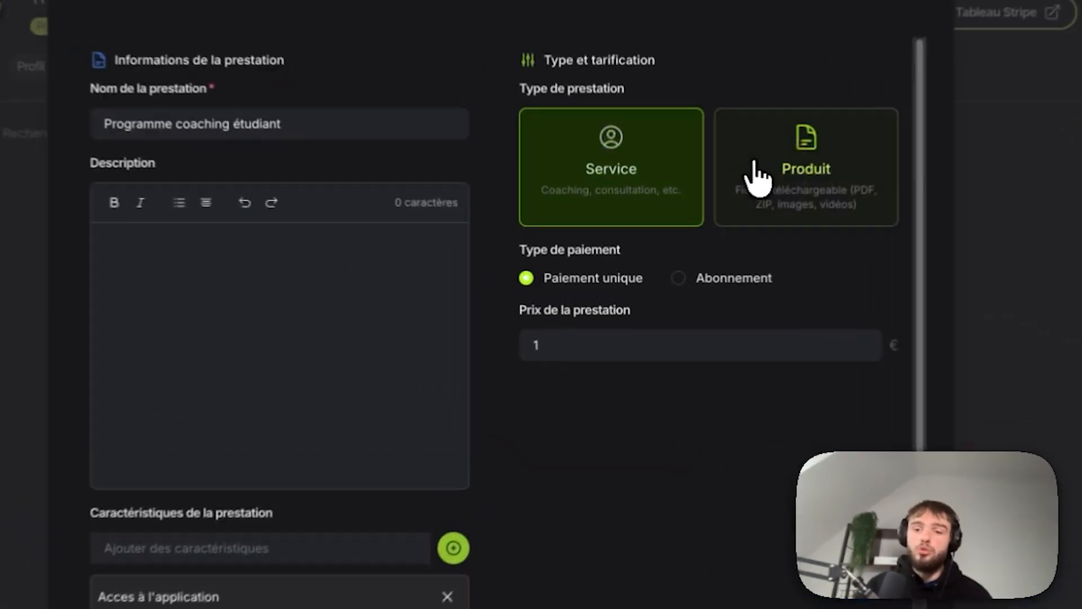
Set the offering up as a Service with a one-time payment and a price of 100 €
left_click(754, 164)
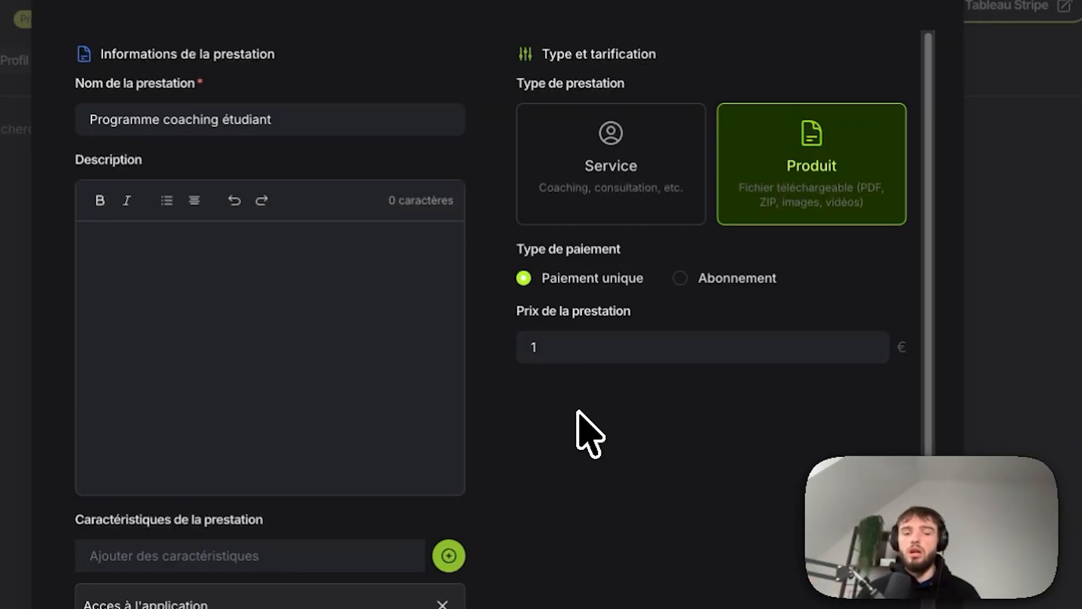
left_click(606, 169)
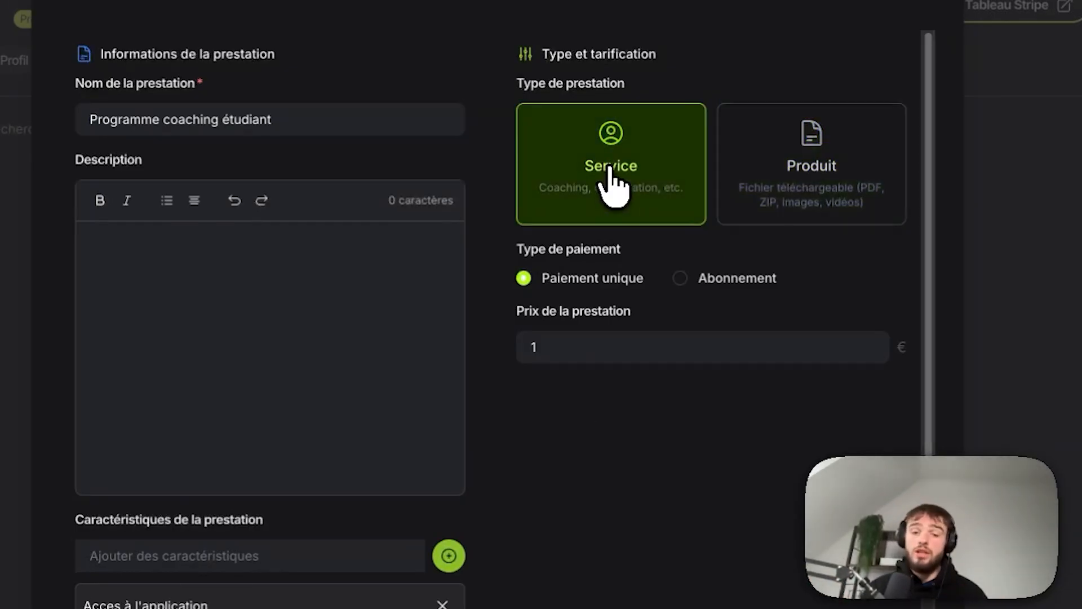
left_click(582, 346)
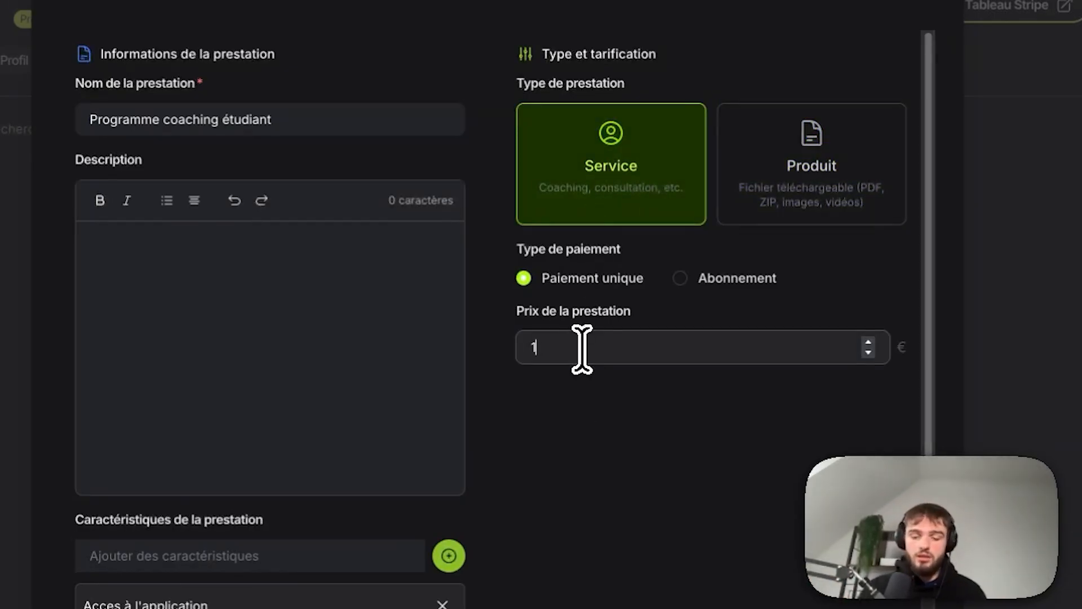
type("00")
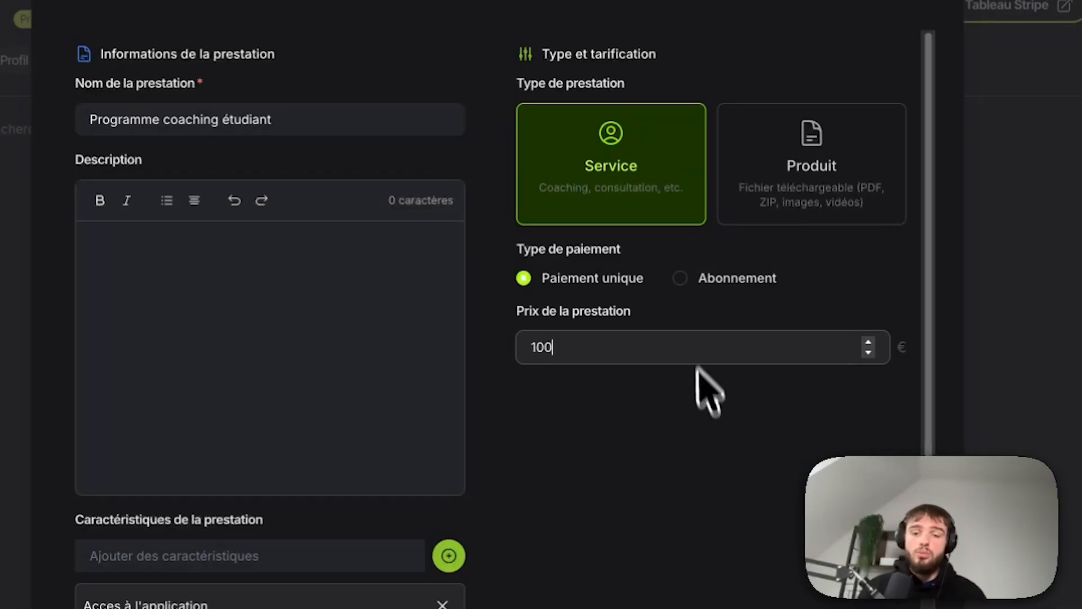
left_click(681, 280)
left_click(612, 409)
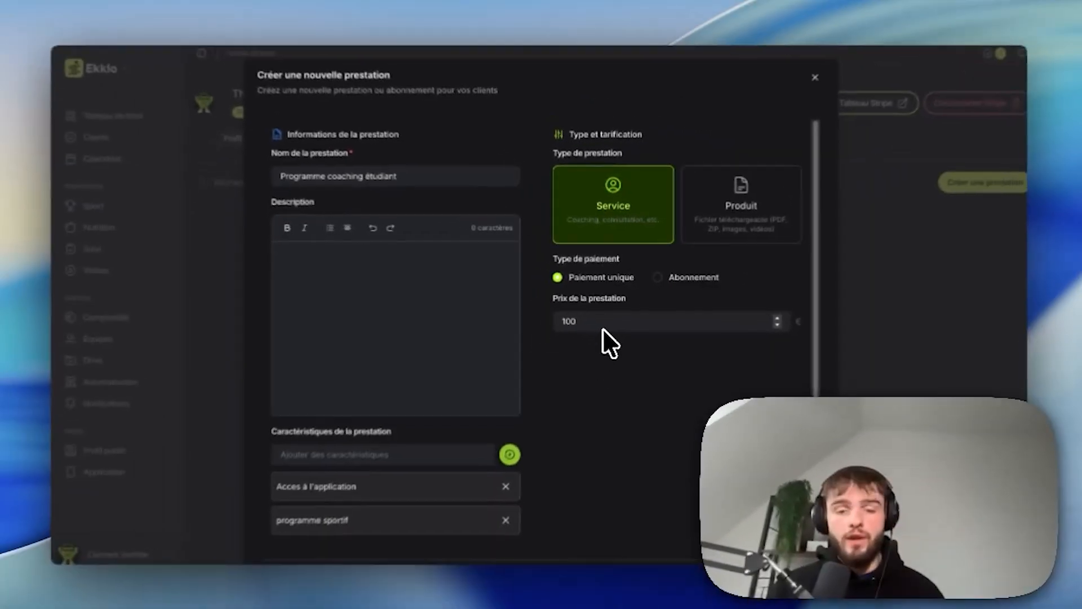
Enable online booking for the offering and set its location to En ligne with automatic Google Meet creation
scroll(600, 330, "down", 4)
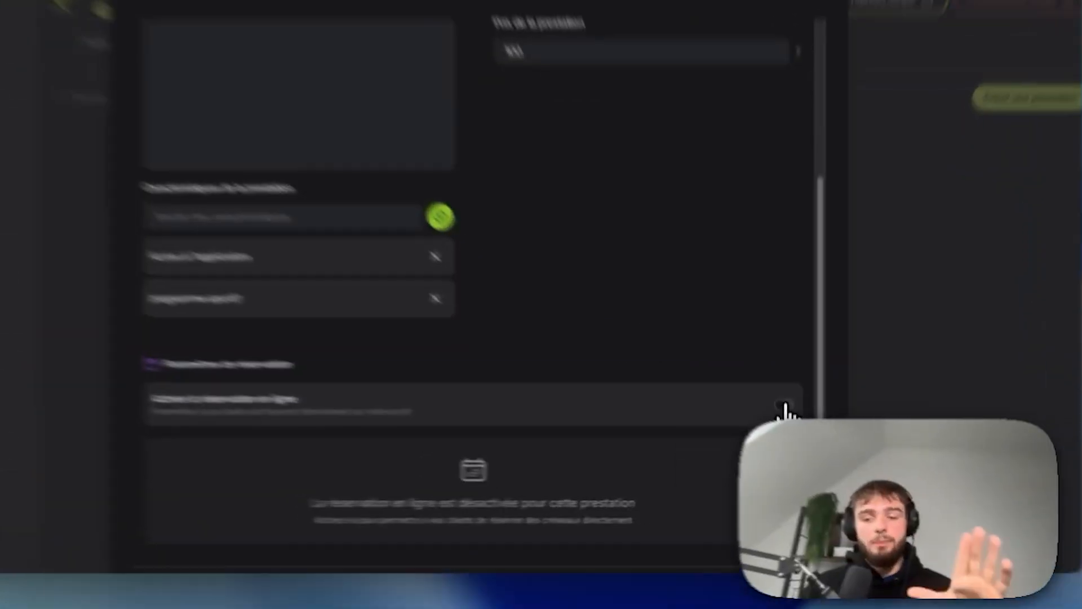
left_click(784, 407)
scroll(401, 321, "down", 3)
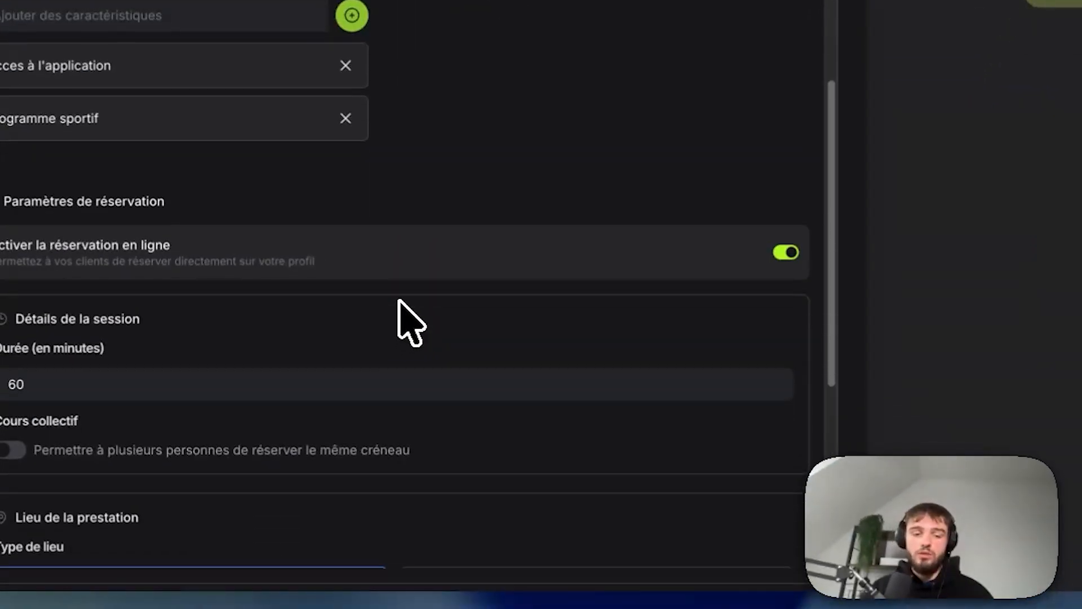
scroll(398, 305, "down", 3)
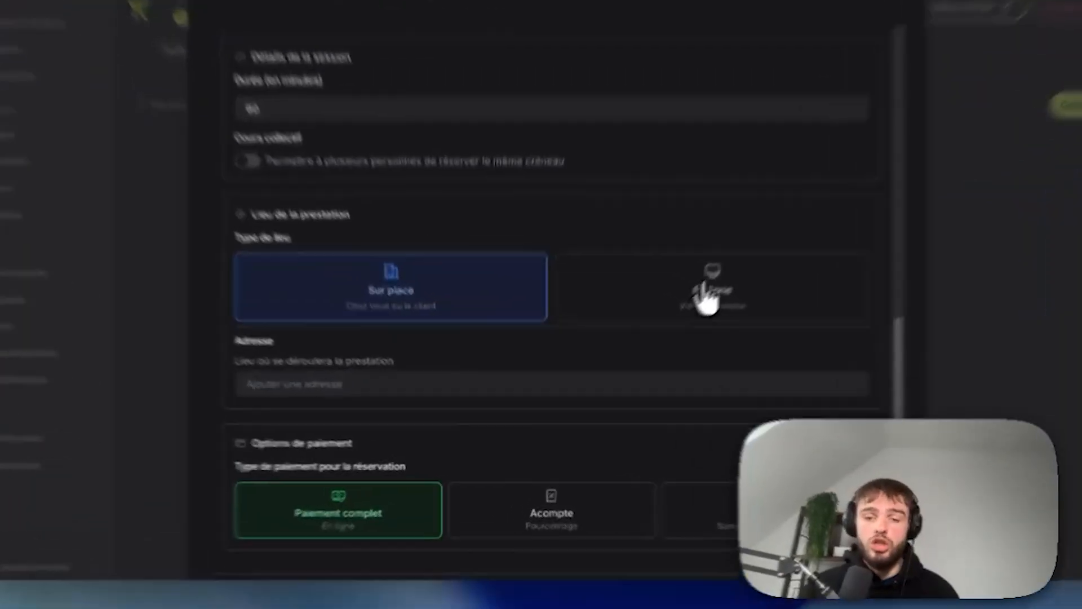
left_click(654, 337)
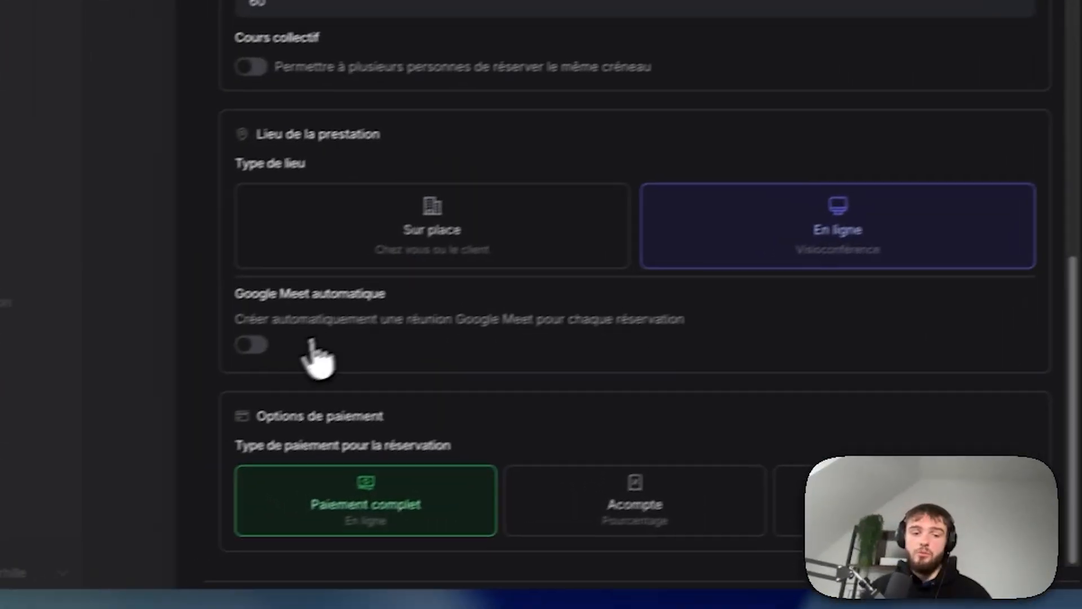
left_click_drag(243, 295, 387, 297)
scroll(504, 326, "down", 2)
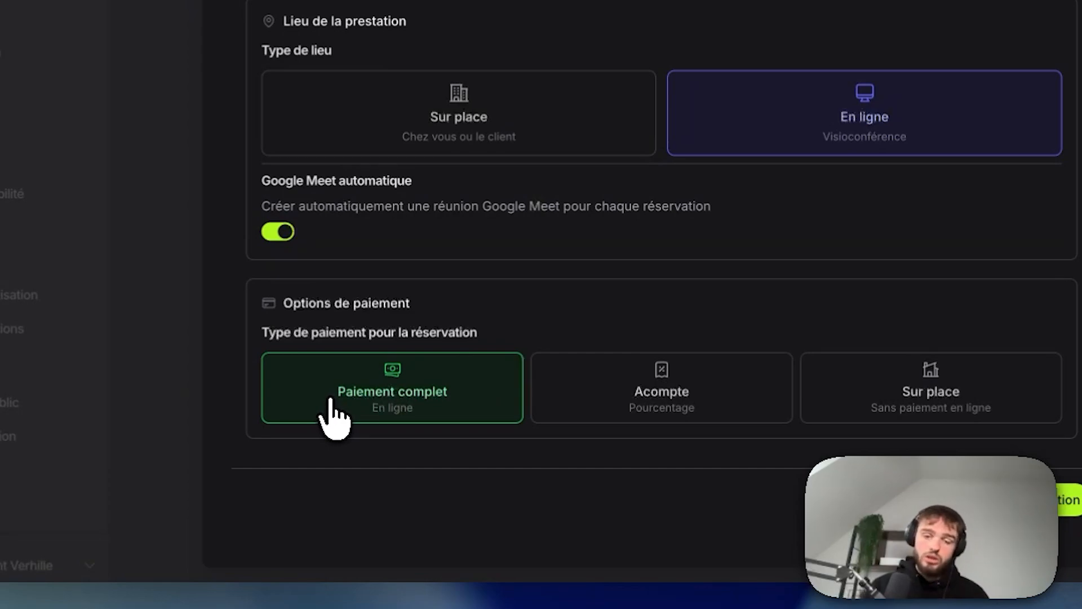
Try the Acompte option for booking payment and set the payment type to Sur place
left_click(662, 409)
scroll(350, 382, "down", 2)
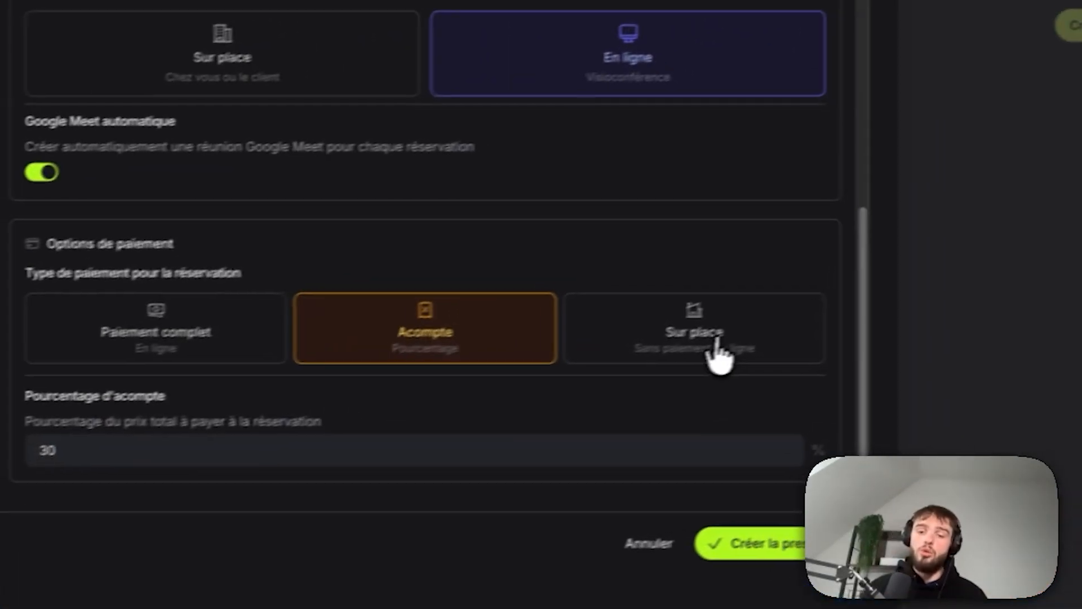
left_click(716, 338)
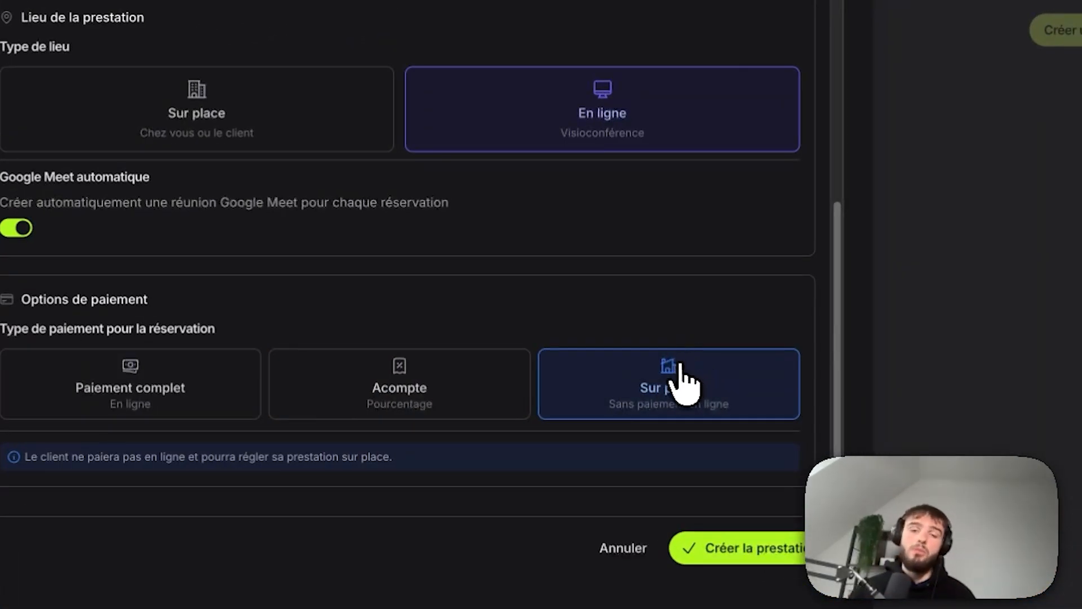
Allow several people to book the same slot, and leave the offering form without creating the offering
scroll(524, 411, "up", 4)
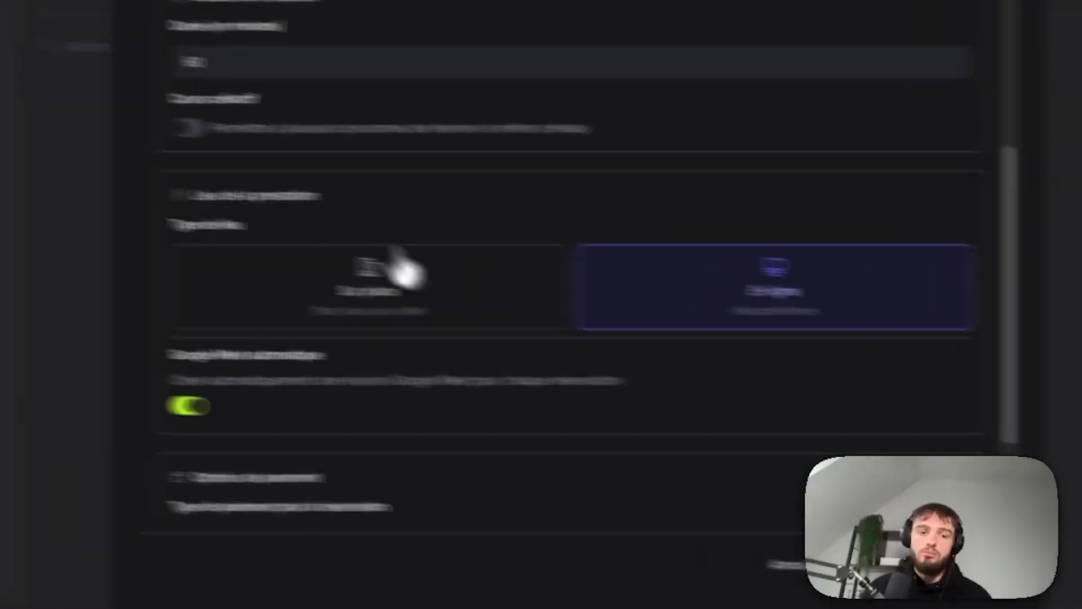
left_click(186, 128)
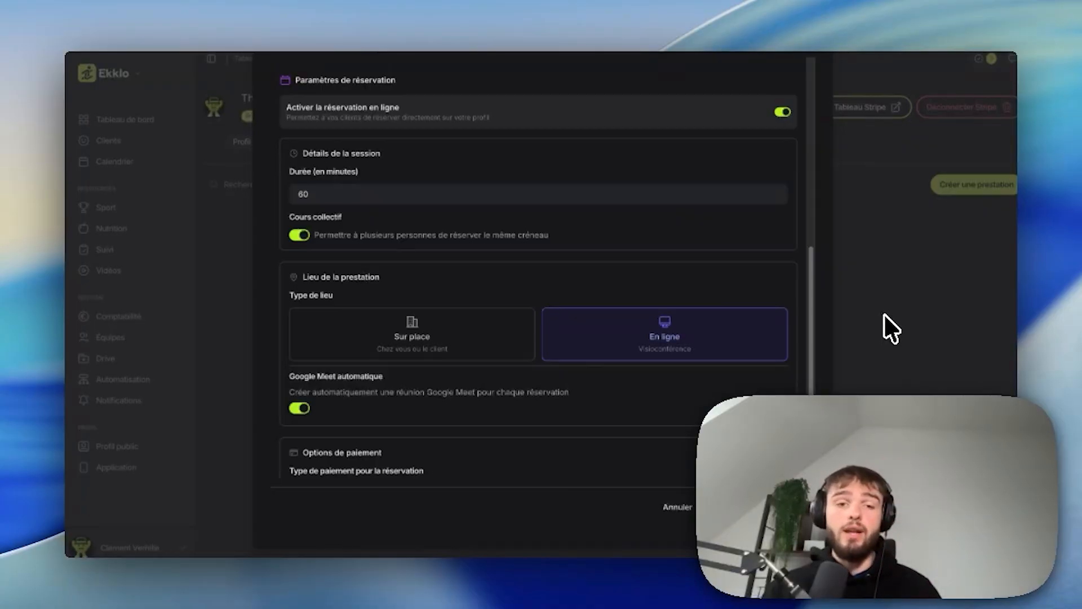
left_click(884, 313)
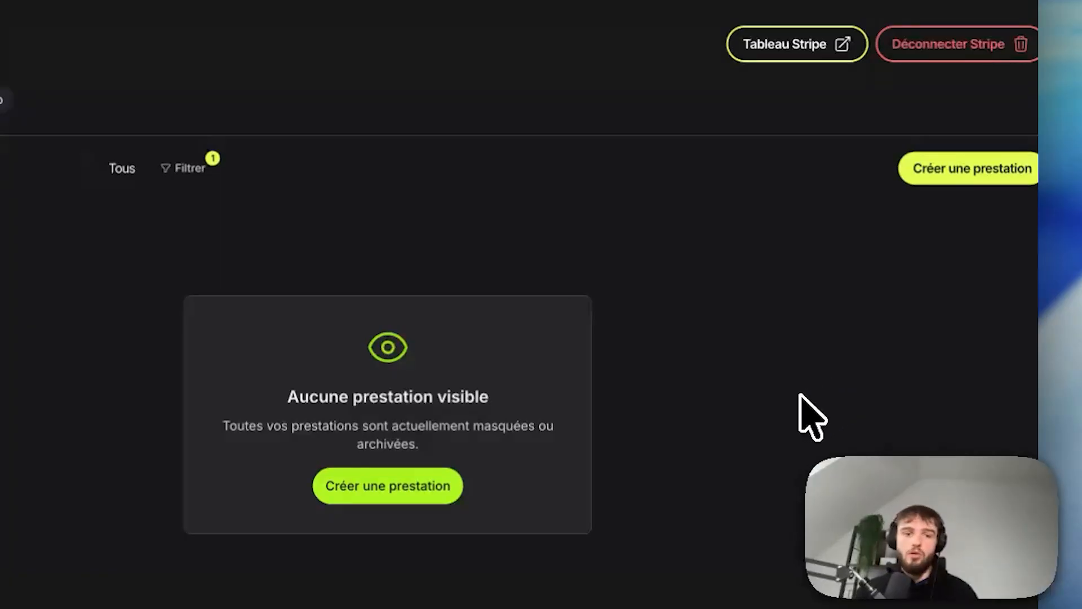
Start a new promo code in the profile's Codes promo section and name the coupon "code promo noel"
left_click(336, 148)
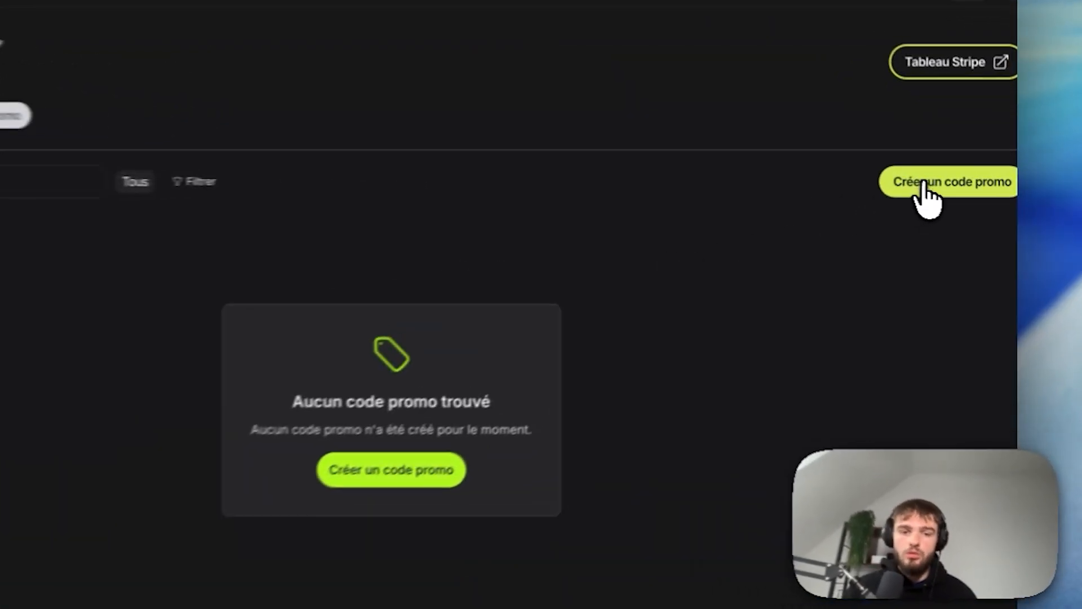
left_click(958, 185)
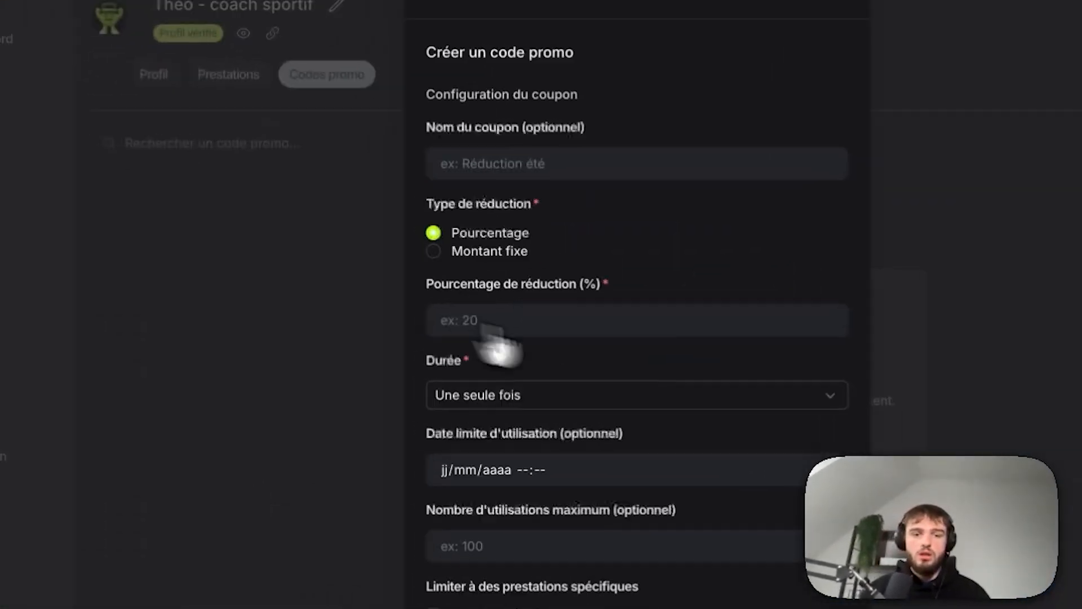
left_click(520, 166)
type("P")
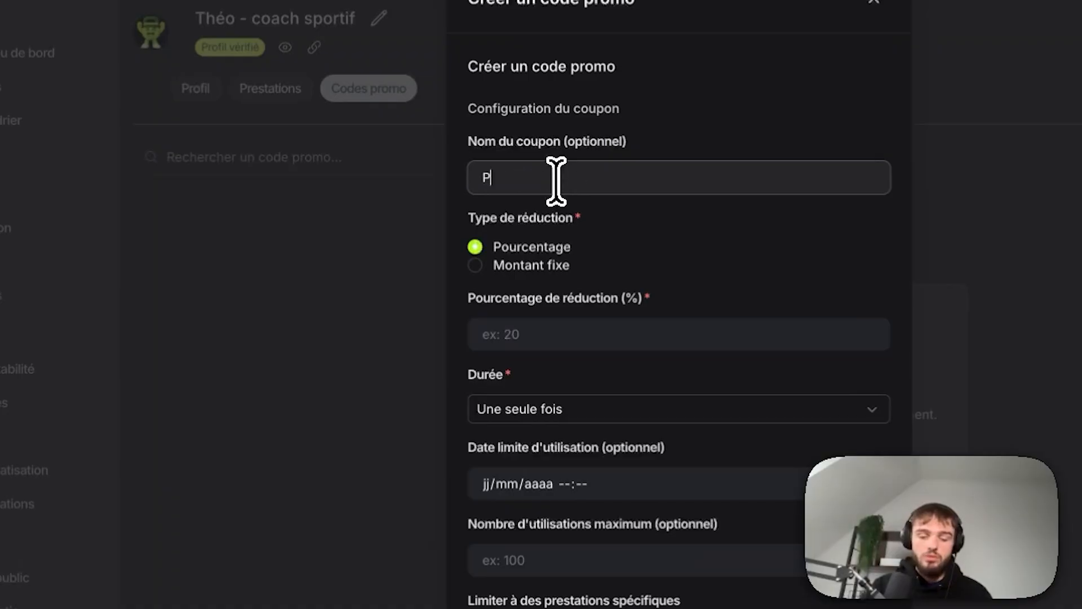
key("BackSpace")
type("code promo noel")
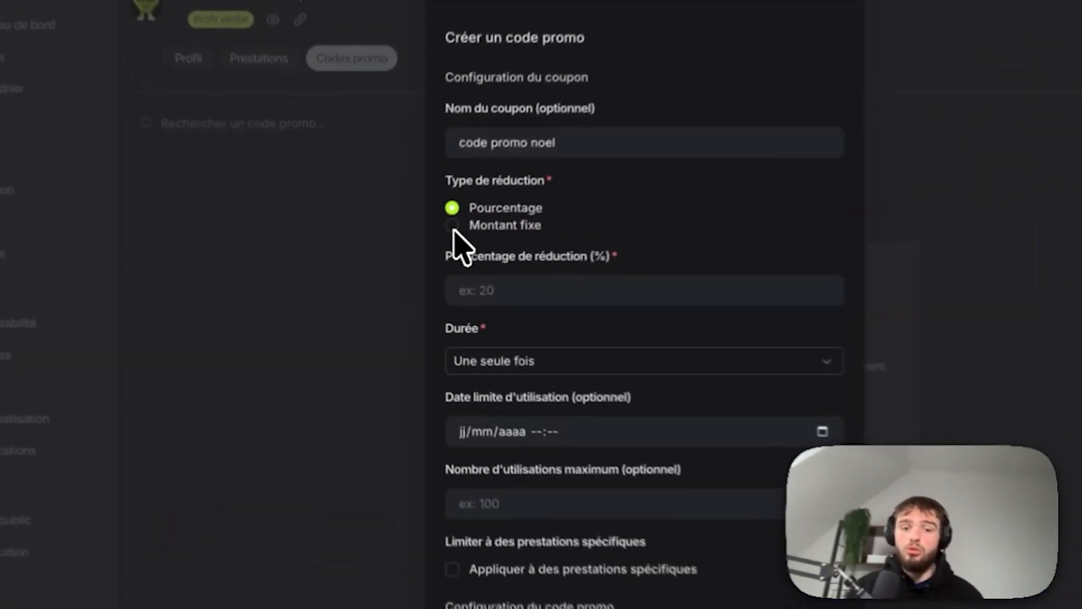
Make the coupon a fixed-amount (Montant fixe) reduction with an unlimited (Illimité) duration
left_click(454, 229)
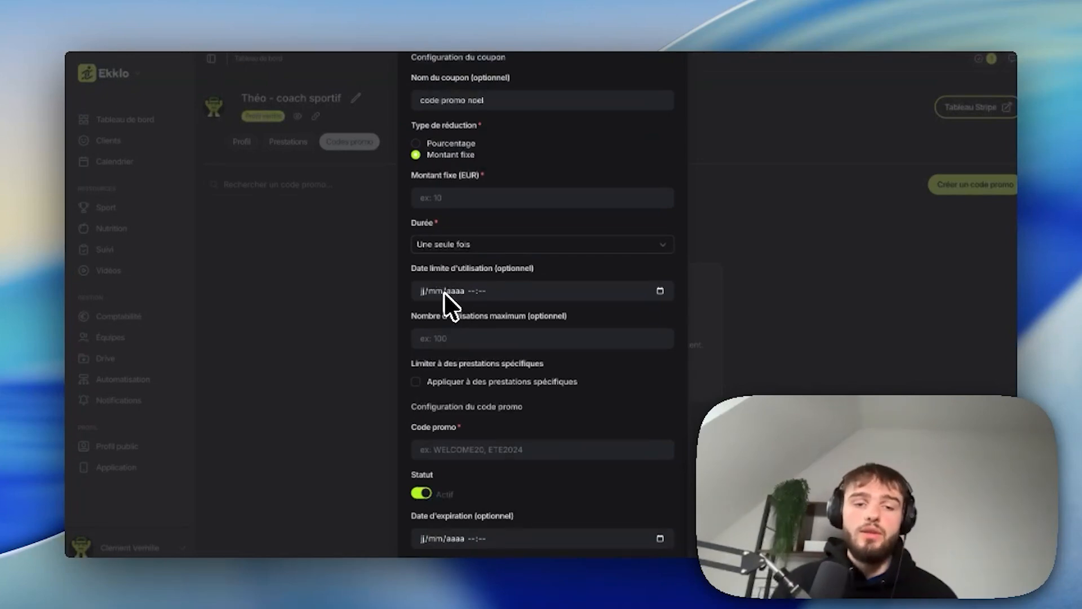
left_click(462, 245)
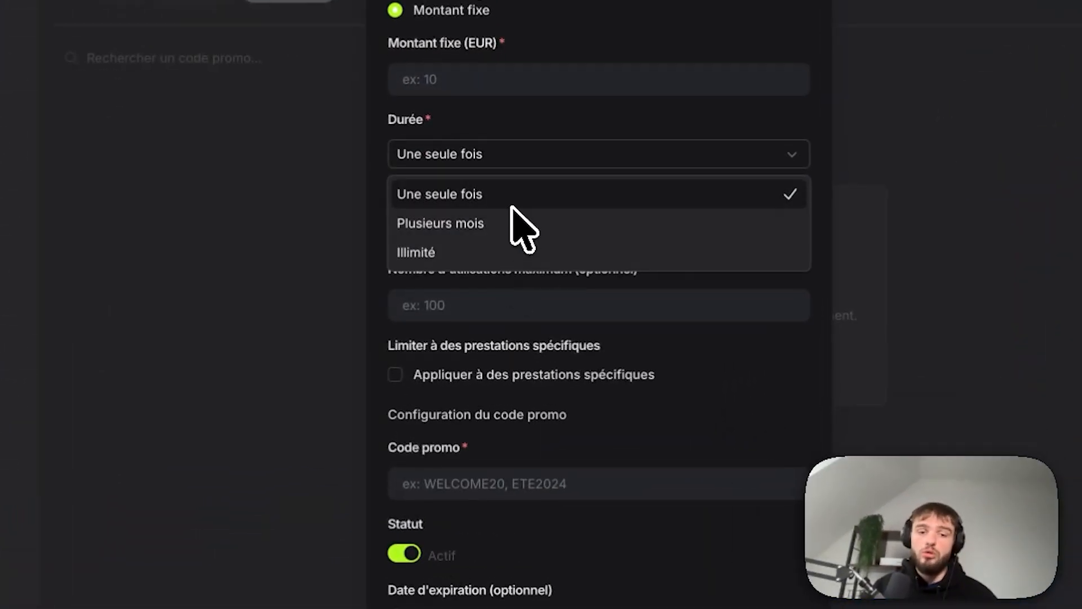
left_click(475, 251)
left_click(485, 313)
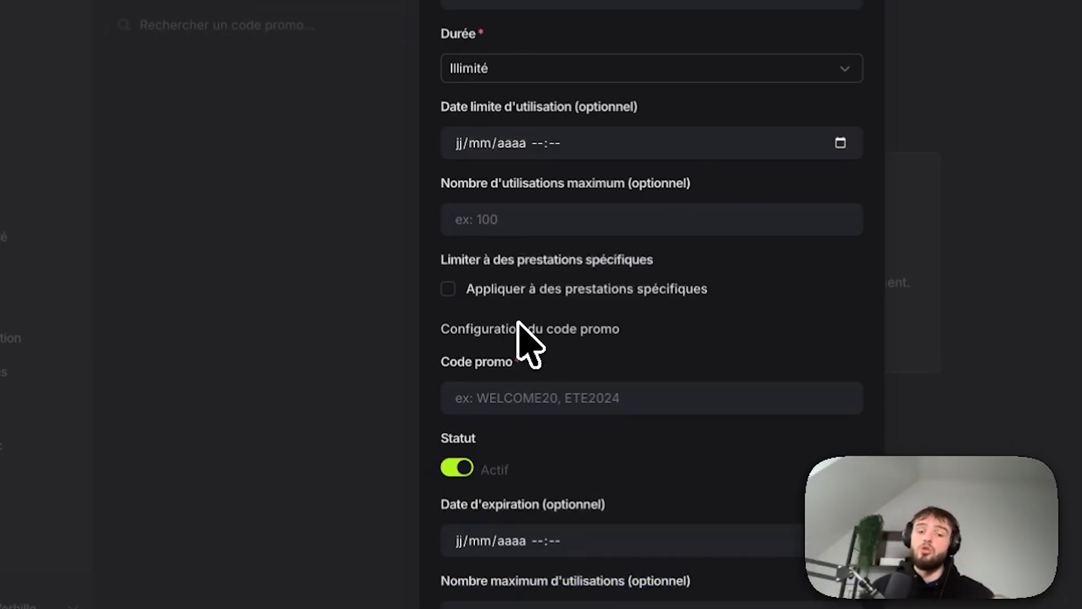
Try to limit the coupon to specific offerings
left_click(448, 288)
scroll(524, 318, "down", 1)
left_click(532, 299)
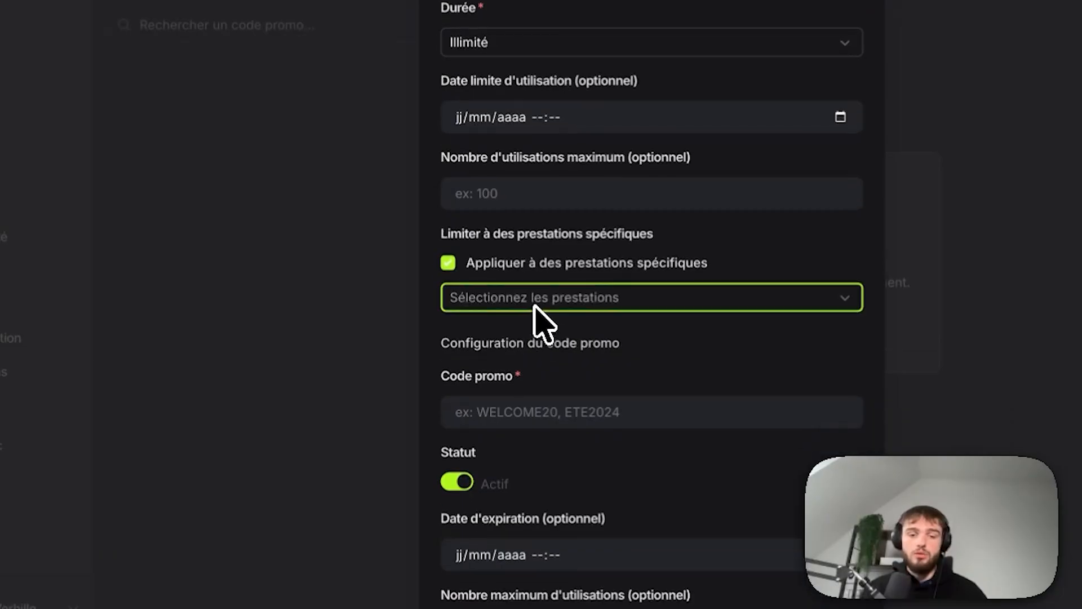
left_click(537, 299)
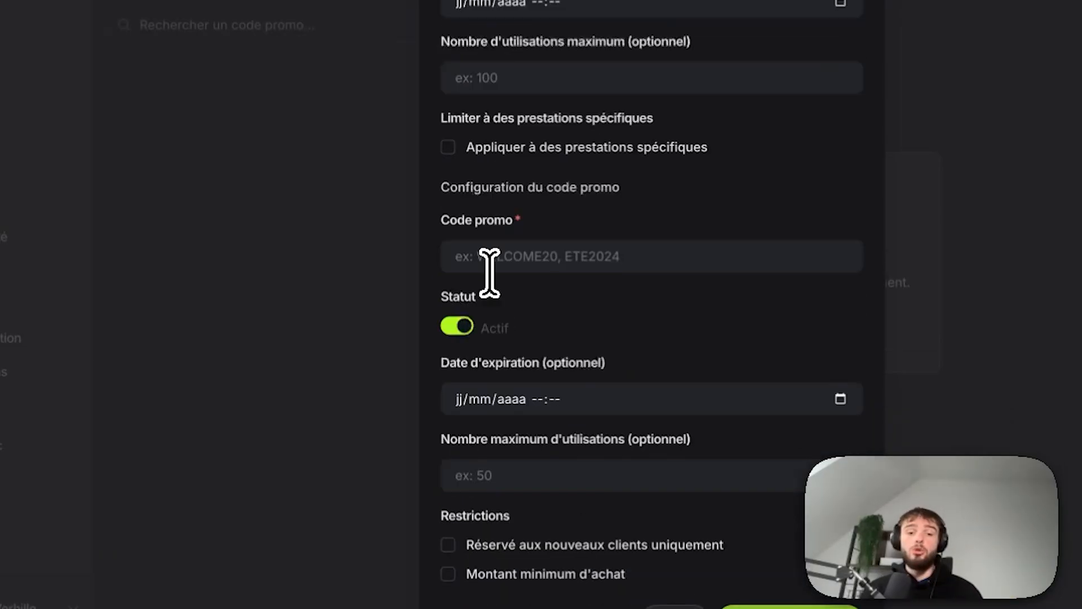
Enter PROMO10 as the promo code with an active status and submit it for creation
left_click(489, 268)
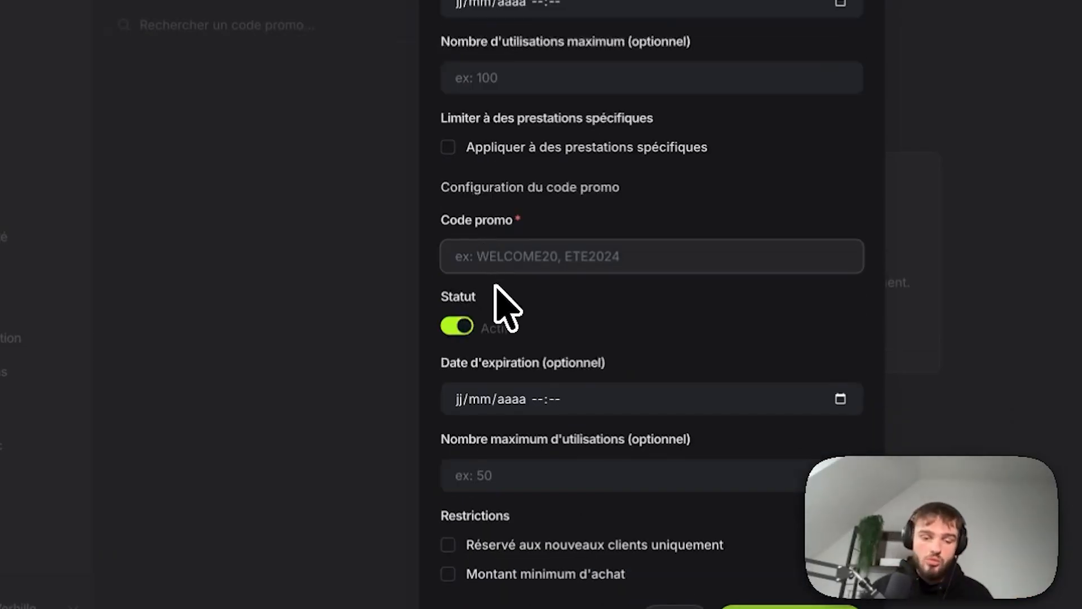
type("PROMO10")
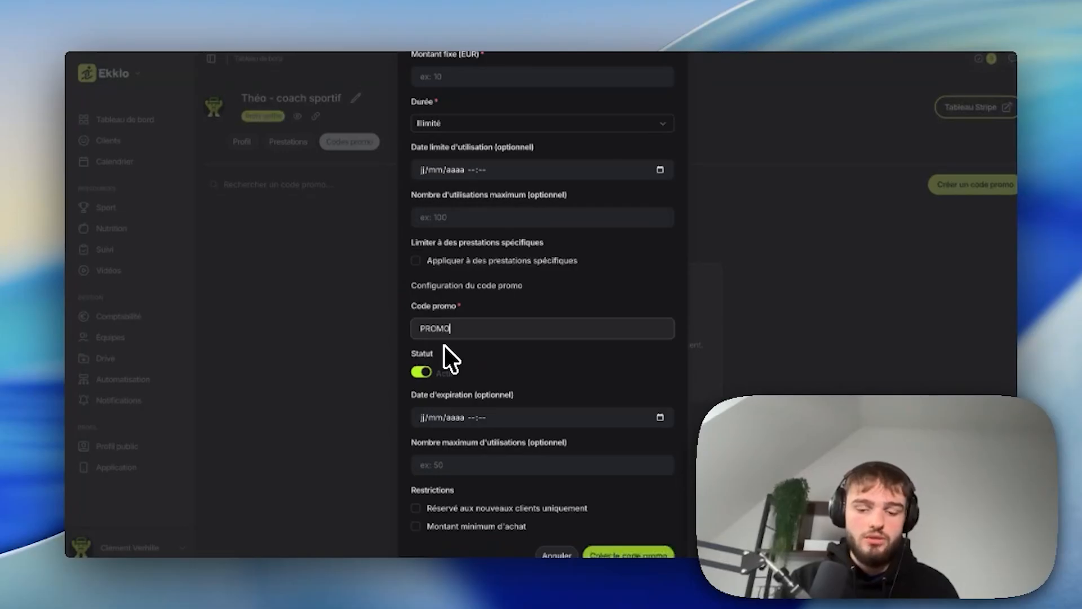
left_click(422, 341)
left_click(423, 341)
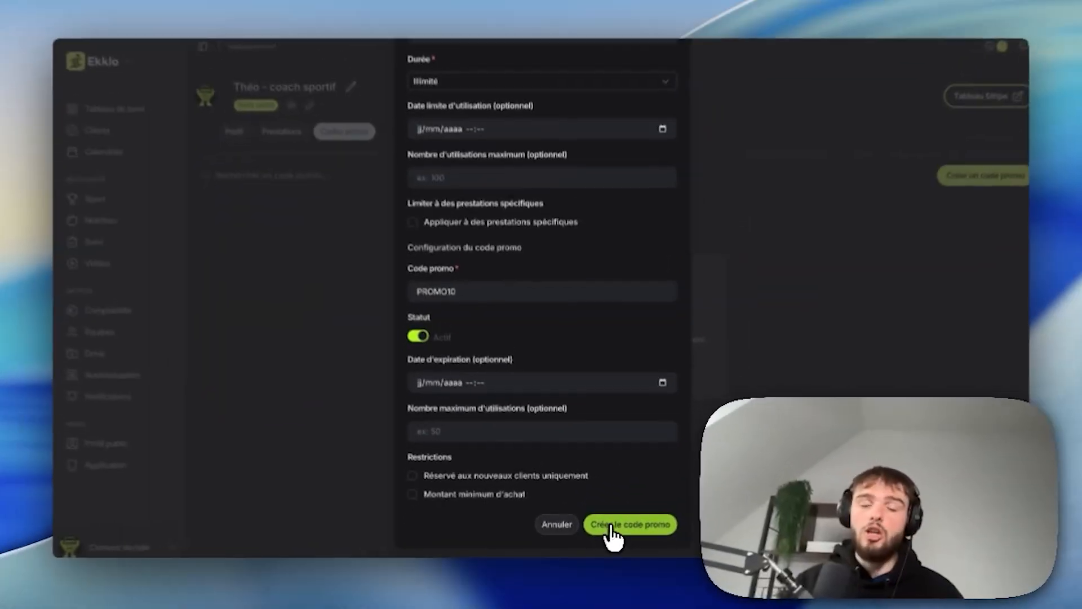
left_click(602, 527)
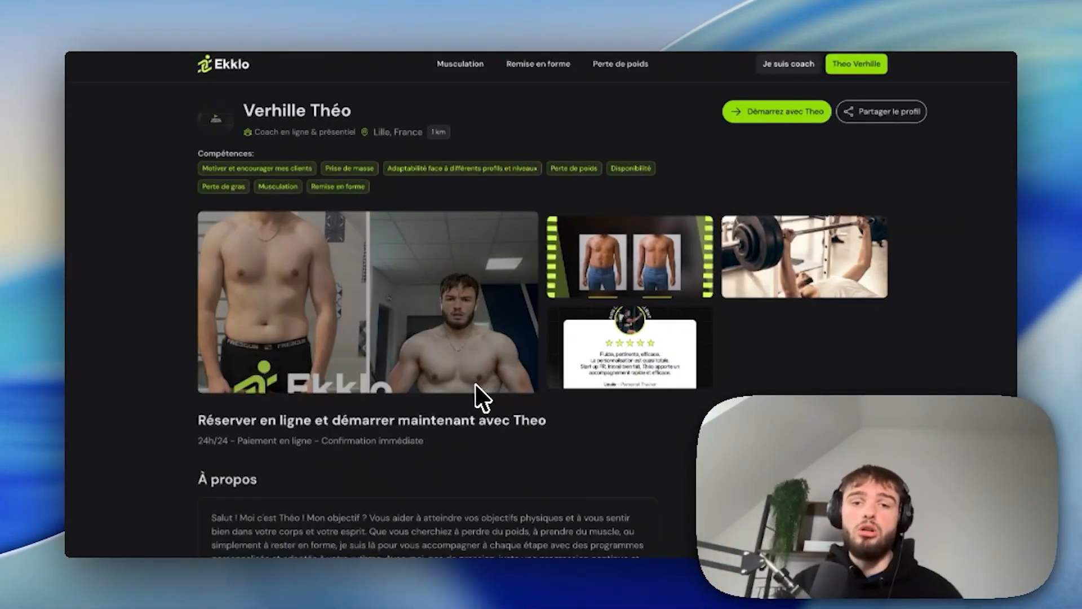
Browse the coach's public profile and open booking for the 60-minute programme COACHING ETUDIANT to view its time slots
scroll(469, 389, "down", 1)
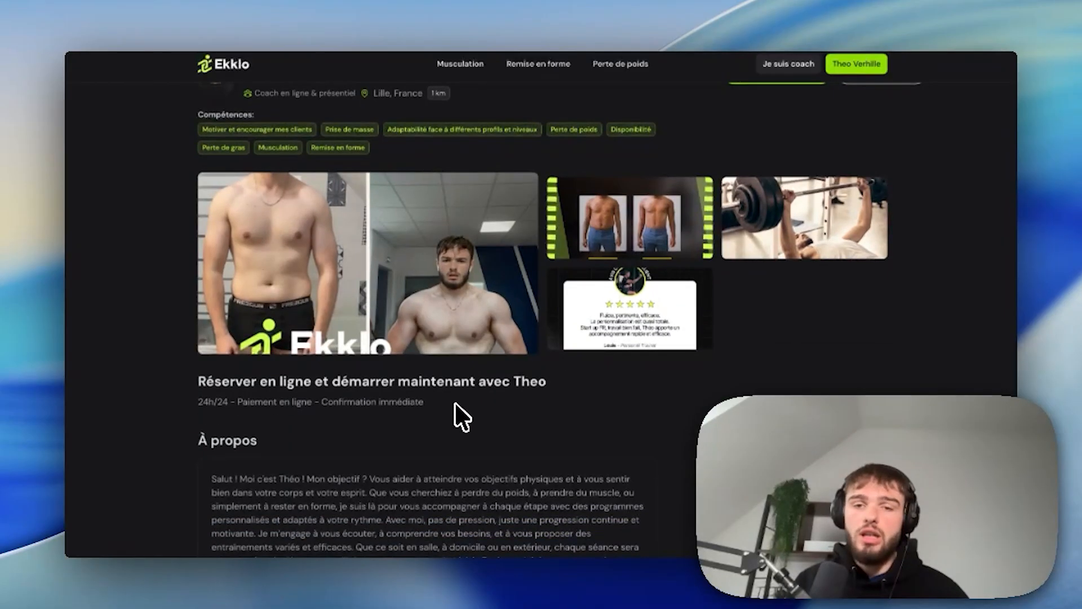
scroll(459, 403, "down", 7)
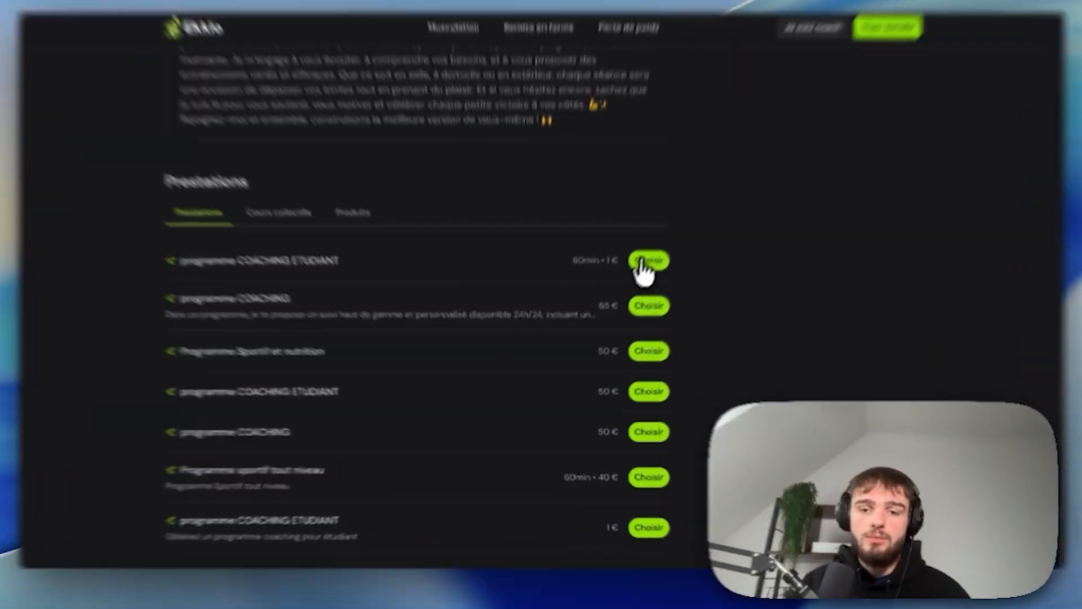
left_click(638, 290)
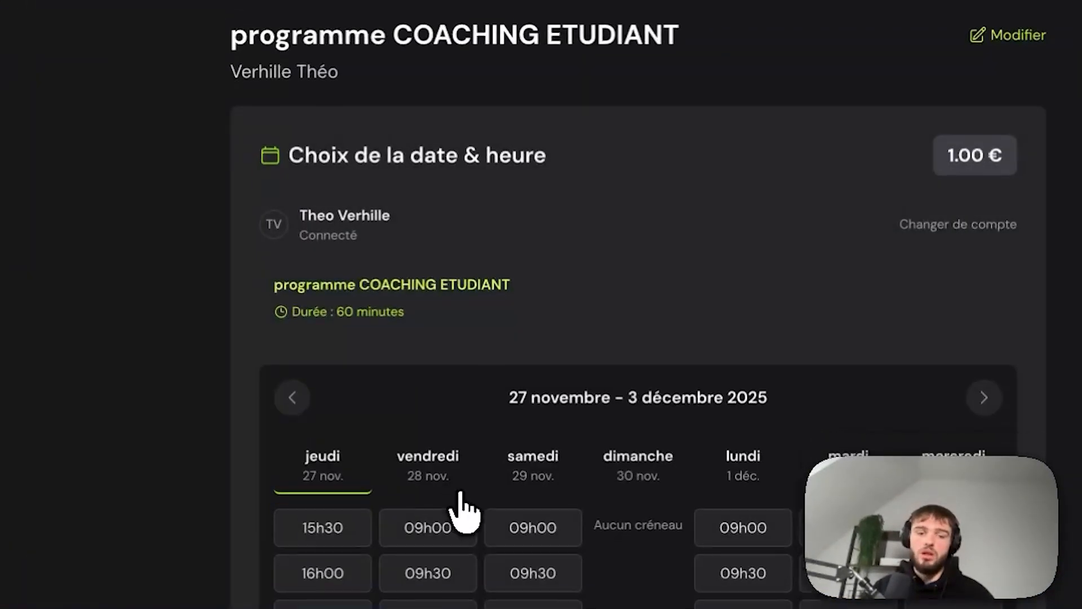
left_click(462, 510)
Return to the profile's offerings and open the details of the 65 € programme COACHING
scroll(406, 484, "up", 2)
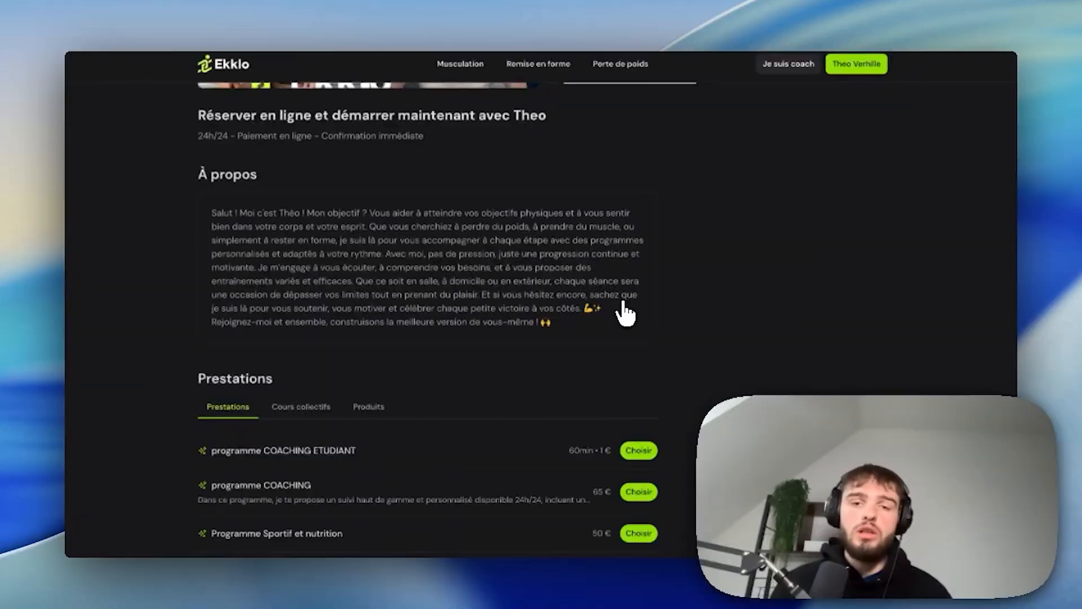
scroll(623, 309, "down", 4)
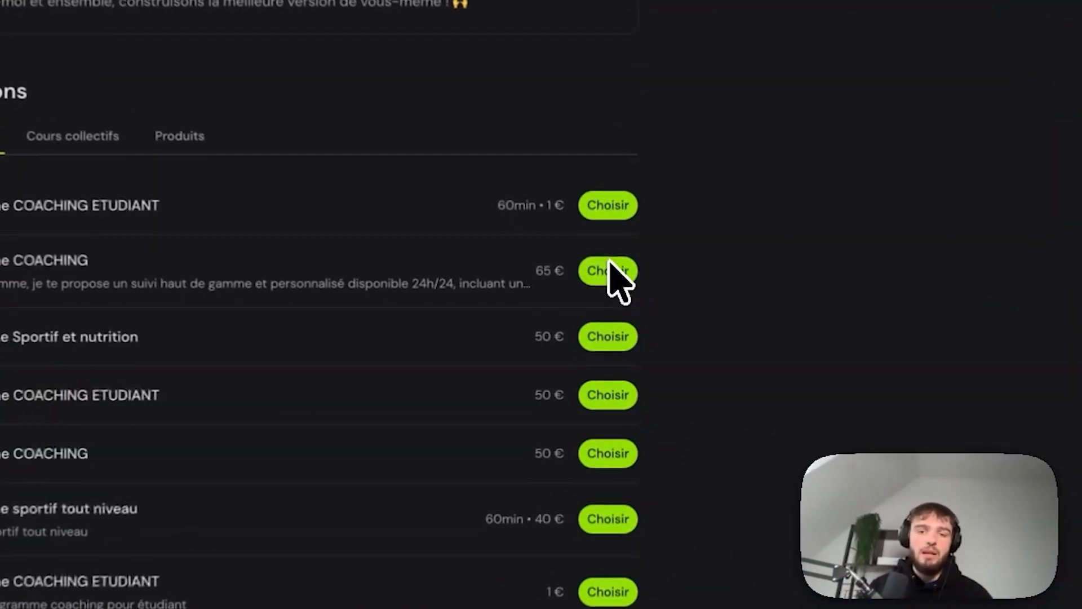
left_click(608, 263)
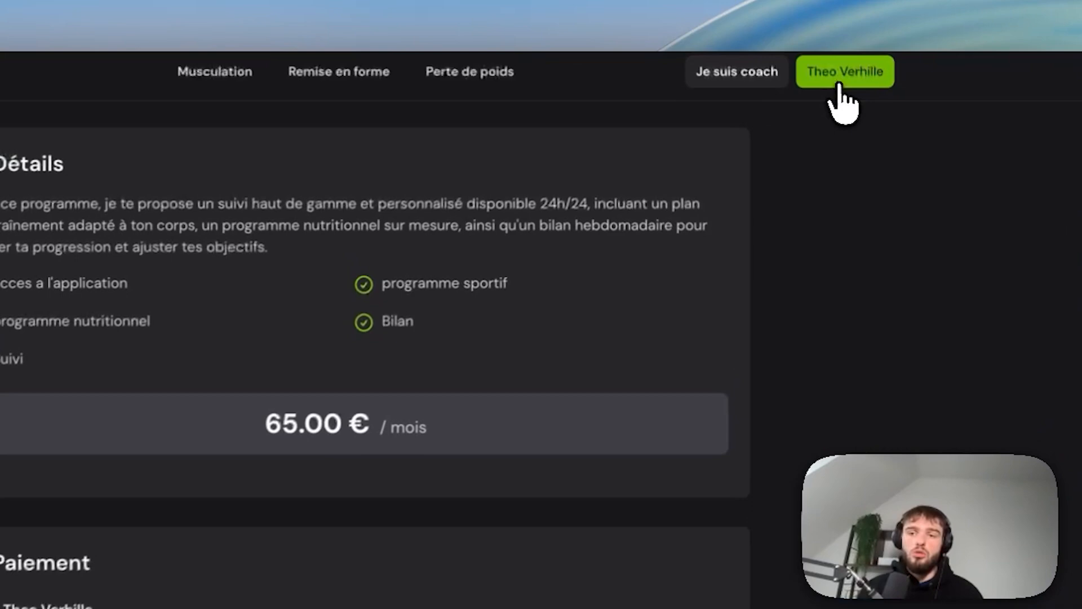
Open the signed-in account's space and view the client payments in the coach dashboard's Comptabilité section
left_click(856, 63)
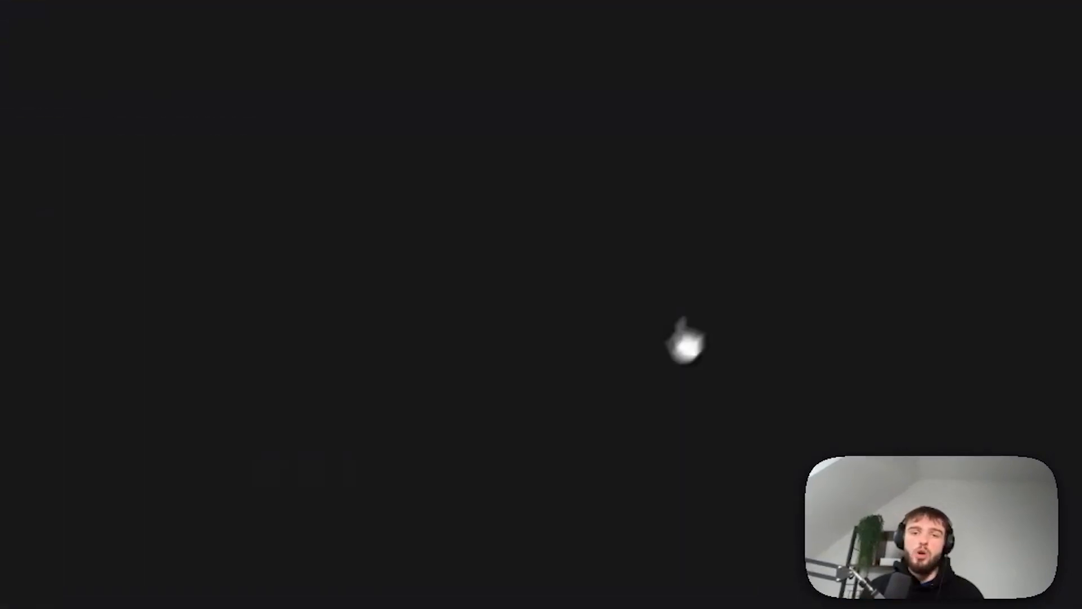
left_click(304, 238)
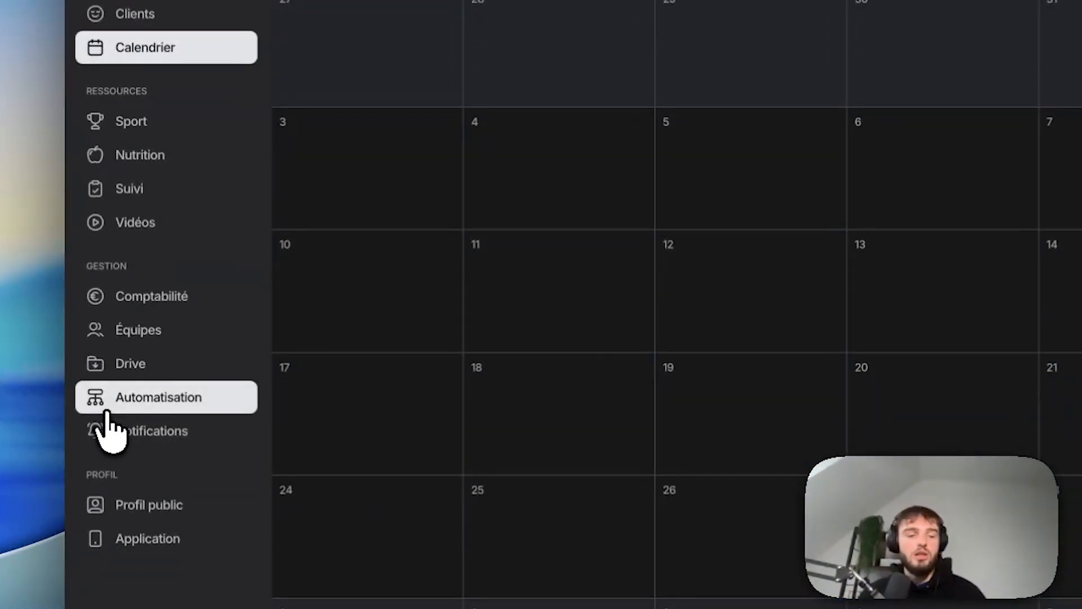
left_click(152, 296)
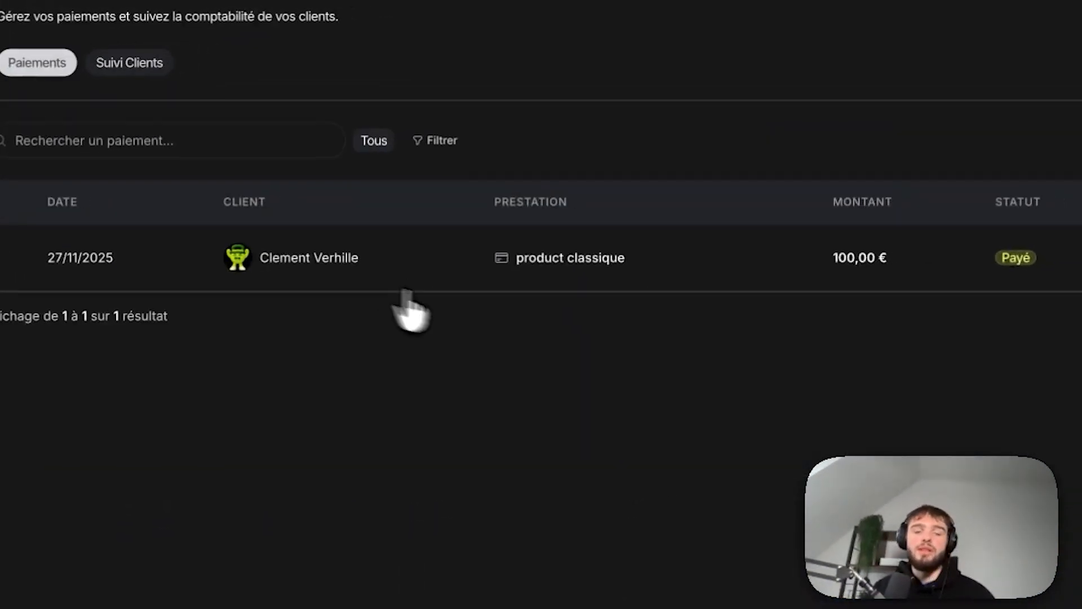